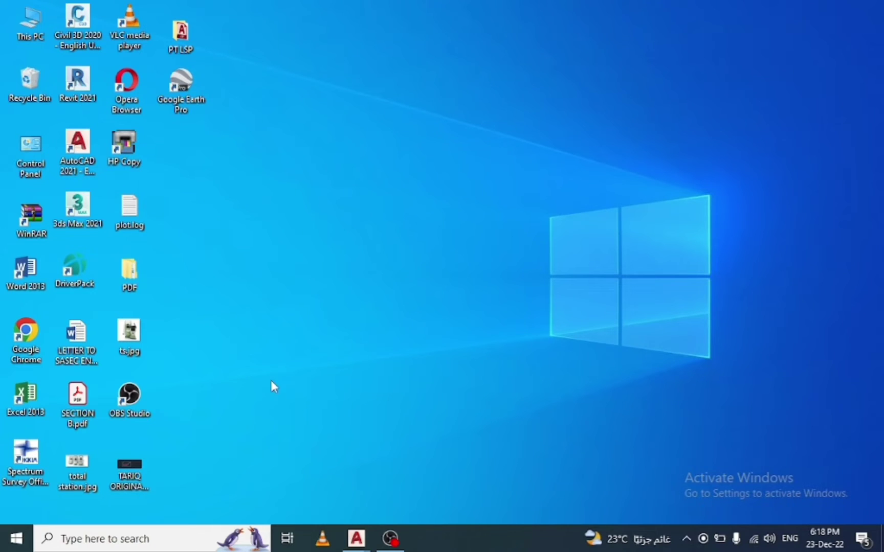
Show taskbar thumbnails of the two open AutoCAD drawings
{"action": "left_click", "coordinate": [357, 541]}
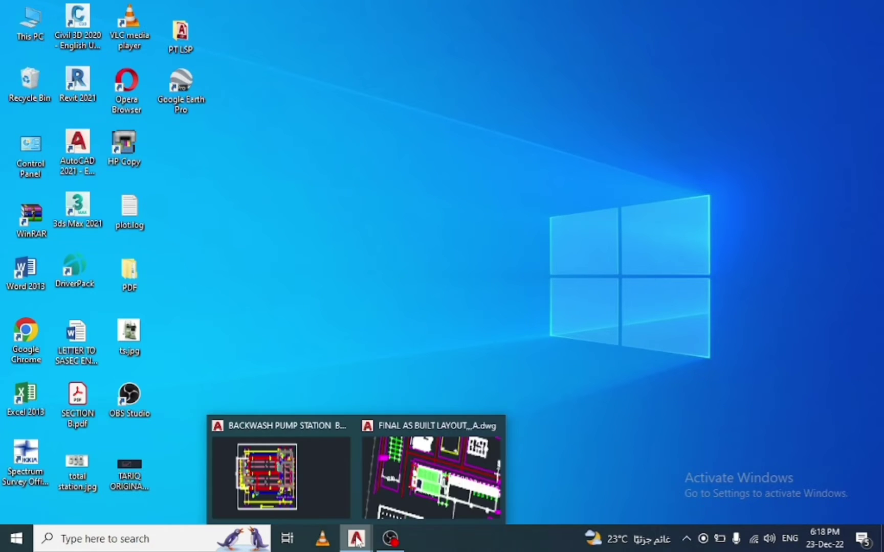
{"action": "mouse_move", "coordinate": [279, 469]}
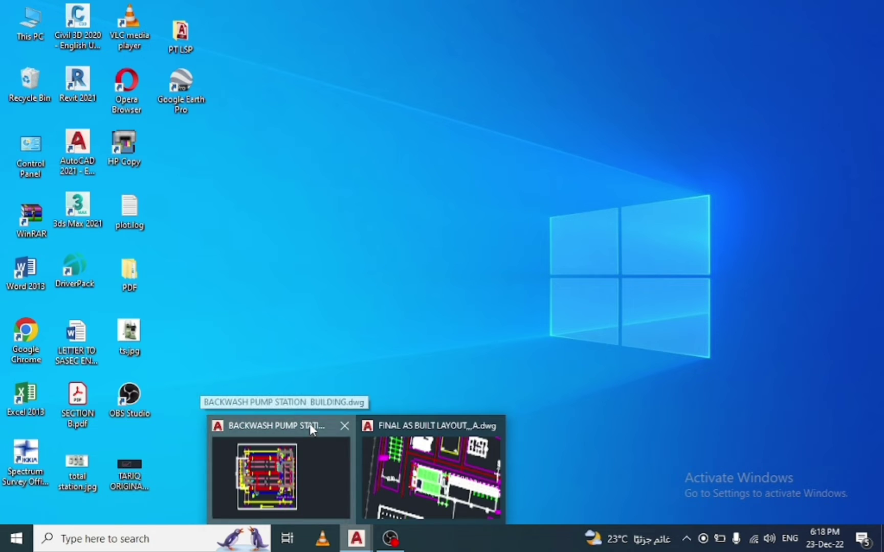
Bring up the backwash pump station building drawing and zoom around its foundation plan
{"action": "left_click", "coordinate": [310, 429]}
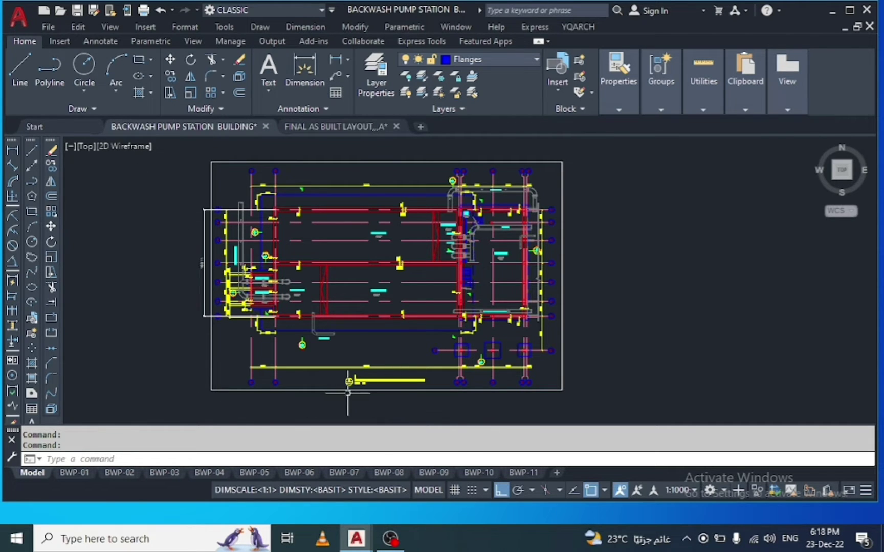
{"action": "scroll", "coordinate": [347, 391], "scroll_direction": "up", "scroll_amount": 3}
{"action": "scroll", "coordinate": [355, 374], "scroll_direction": "up", "scroll_amount": 3}
{"action": "scroll", "coordinate": [416, 329], "scroll_direction": "up", "scroll_amount": 2}
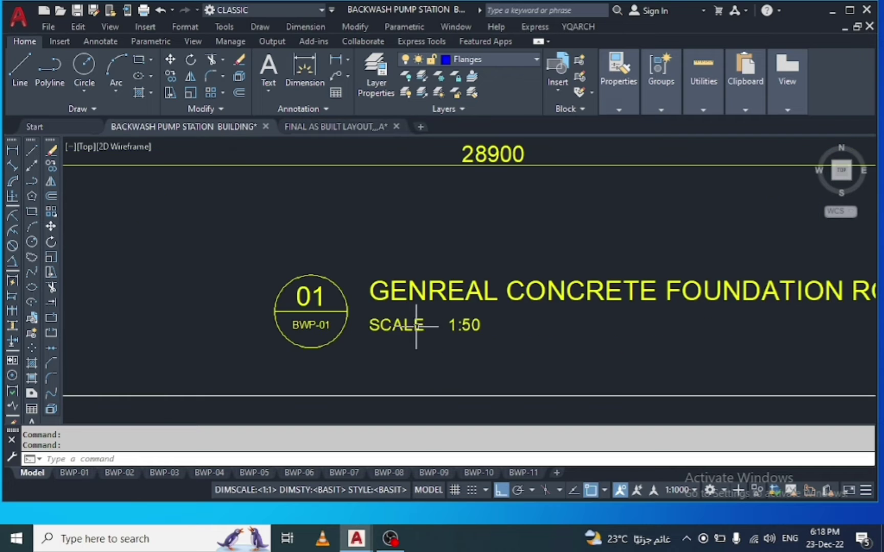
{"action": "scroll", "coordinate": [422, 323], "scroll_direction": "up", "scroll_amount": 2}
{"action": "scroll", "coordinate": [326, 354], "scroll_direction": "down", "scroll_amount": 3}
{"action": "scroll", "coordinate": [327, 352], "scroll_direction": "down", "scroll_amount": 3}
{"action": "scroll", "coordinate": [329, 352], "scroll_direction": "down", "scroll_amount": 3}
{"action": "scroll", "coordinate": [329, 352], "scroll_direction": "down", "scroll_amount": 3}
{"action": "scroll", "coordinate": [327, 348], "scroll_direction": "down", "scroll_amount": 3}
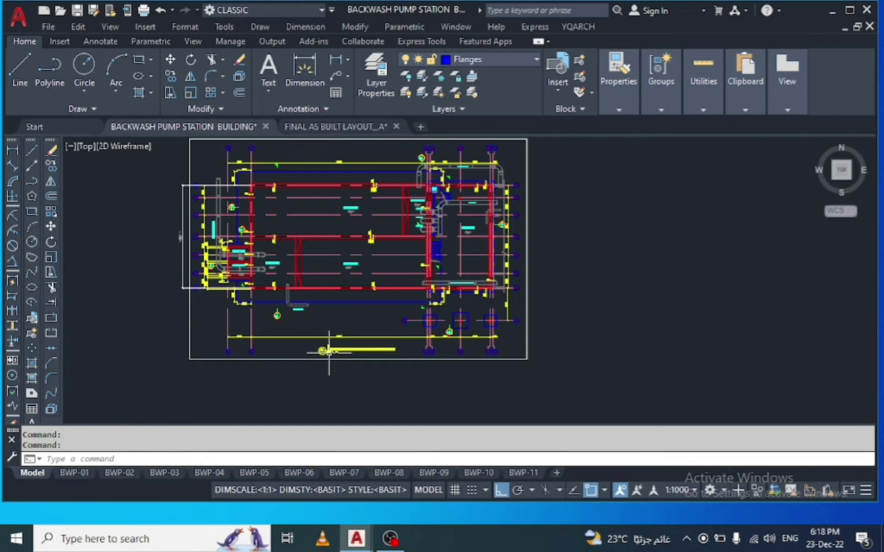
{"action": "scroll", "coordinate": [325, 340], "scroll_direction": "down", "scroll_amount": 2}
{"action": "scroll", "coordinate": [322, 331], "scroll_direction": "up", "scroll_amount": 2}
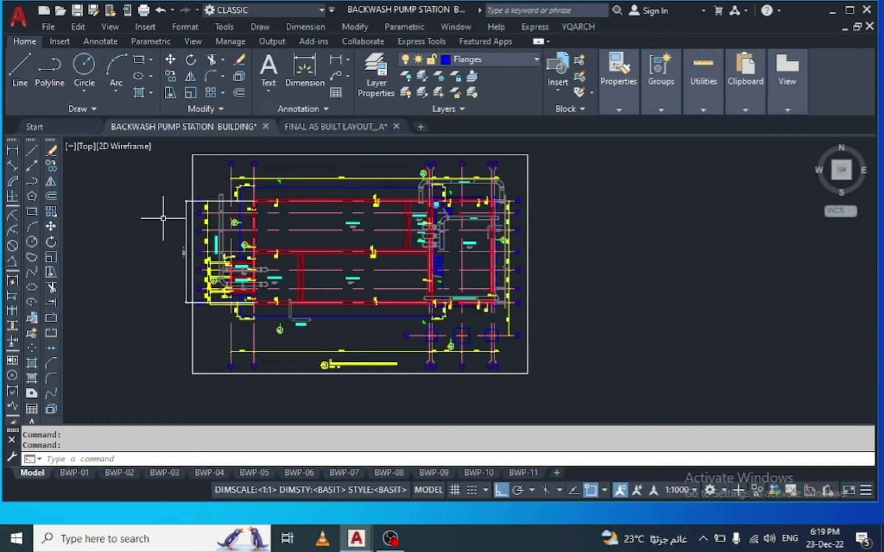
{"action": "scroll", "coordinate": [176, 251], "scroll_direction": "up", "scroll_amount": 2}
{"action": "scroll", "coordinate": [176, 253], "scroll_direction": "up", "scroll_amount": 3}
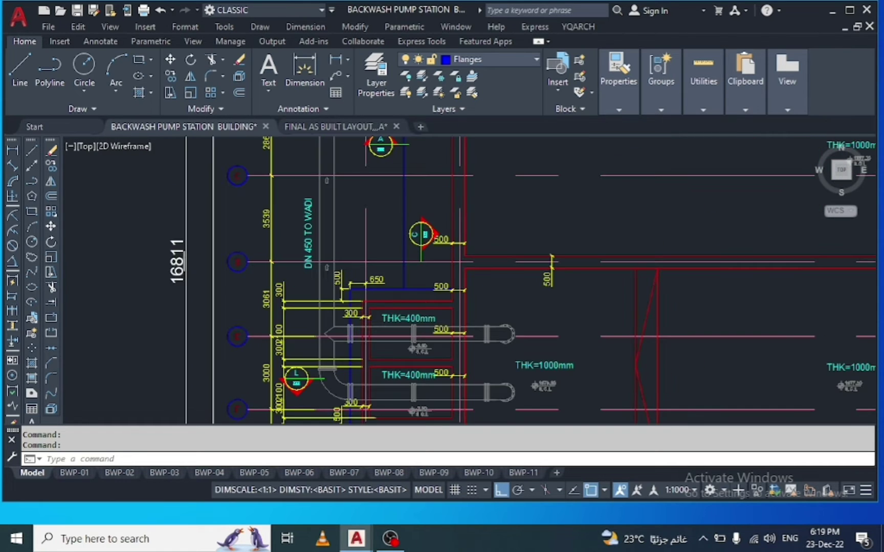
{"action": "scroll", "coordinate": [160, 255], "scroll_direction": "up", "scroll_amount": 4}
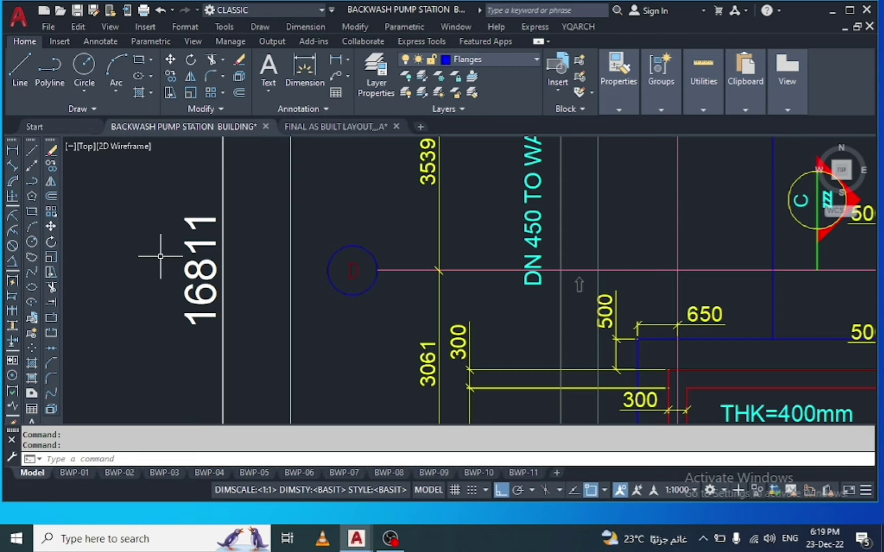
{"action": "scroll", "coordinate": [194, 237], "scroll_direction": "down", "scroll_amount": 5}
{"action": "scroll", "coordinate": [194, 237], "scroll_direction": "down", "scroll_amount": 2}
{"action": "scroll", "coordinate": [197, 237], "scroll_direction": "down", "scroll_amount": 2}
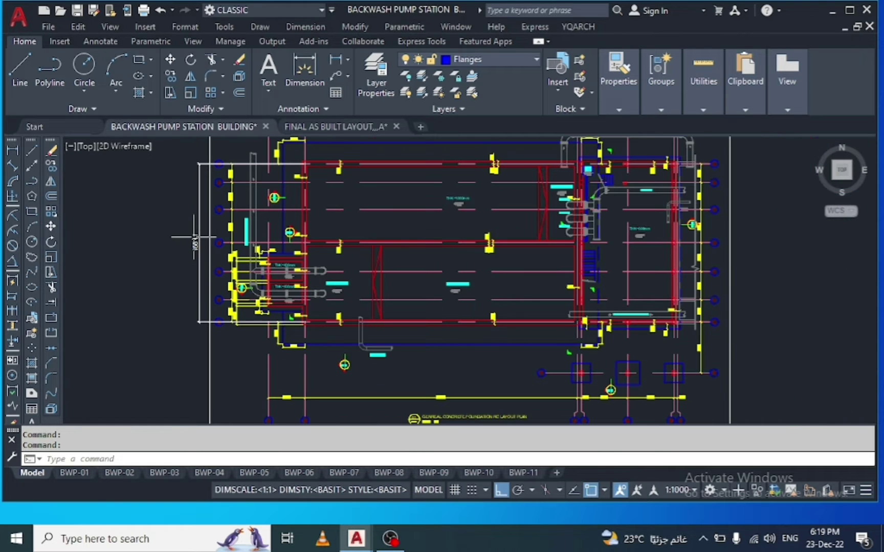
{"action": "scroll", "coordinate": [305, 300], "scroll_direction": "down", "scroll_amount": 2}
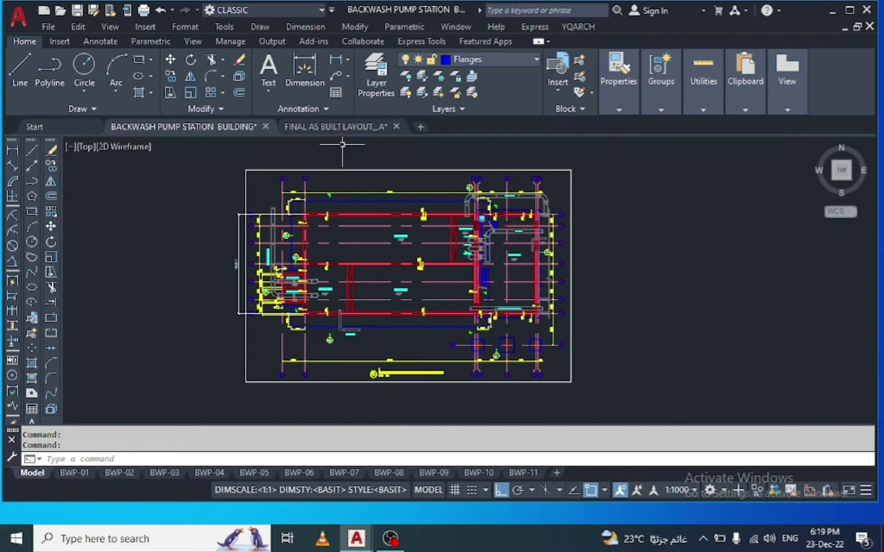
In the final as-built layout, zoom out to the site plan, then in on the pump station
{"action": "left_click", "coordinate": [333, 125]}
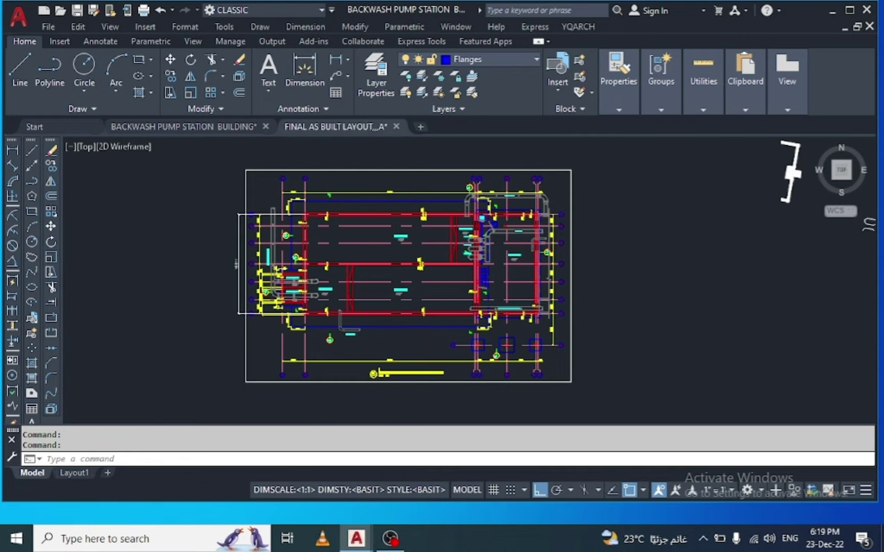
{"action": "scroll", "coordinate": [364, 304], "scroll_direction": "down", "scroll_amount": 2}
{"action": "scroll", "coordinate": [364, 303], "scroll_direction": "down", "scroll_amount": 2}
{"action": "scroll", "coordinate": [365, 301], "scroll_direction": "down", "scroll_amount": 2}
{"action": "scroll", "coordinate": [366, 297], "scroll_direction": "down", "scroll_amount": 1}
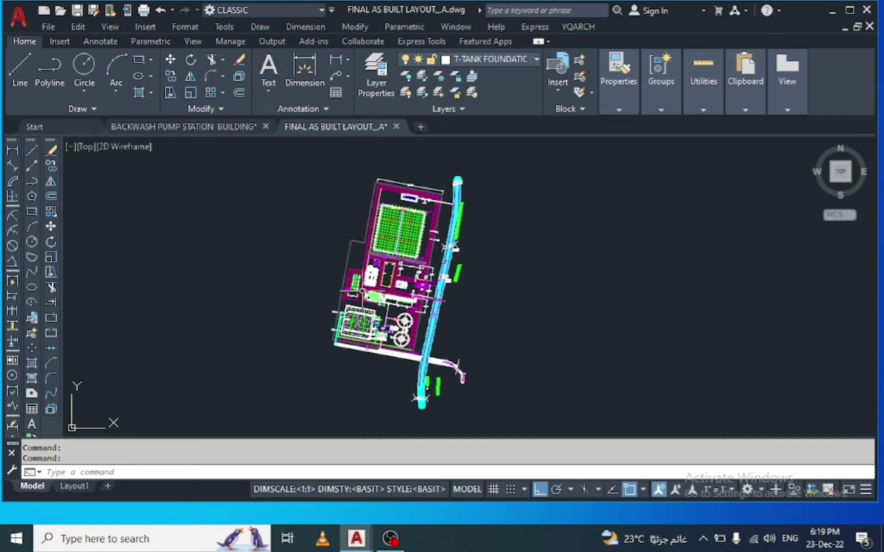
{"action": "scroll", "coordinate": [362, 295], "scroll_direction": "up", "scroll_amount": 2}
{"action": "scroll", "coordinate": [362, 294], "scroll_direction": "up", "scroll_amount": 2}
{"action": "scroll", "coordinate": [408, 347], "scroll_direction": "up", "scroll_amount": 4}
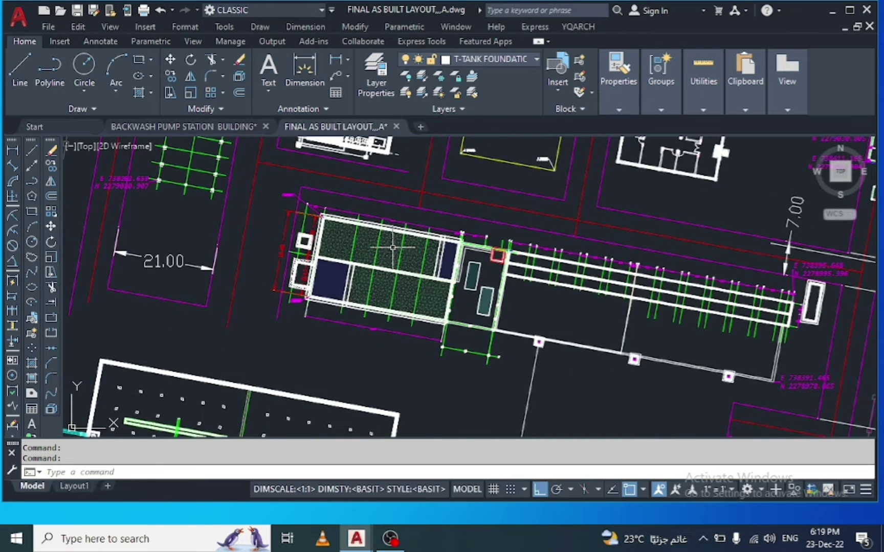
{"action": "scroll", "coordinate": [381, 225], "scroll_direction": "up", "scroll_amount": 2}
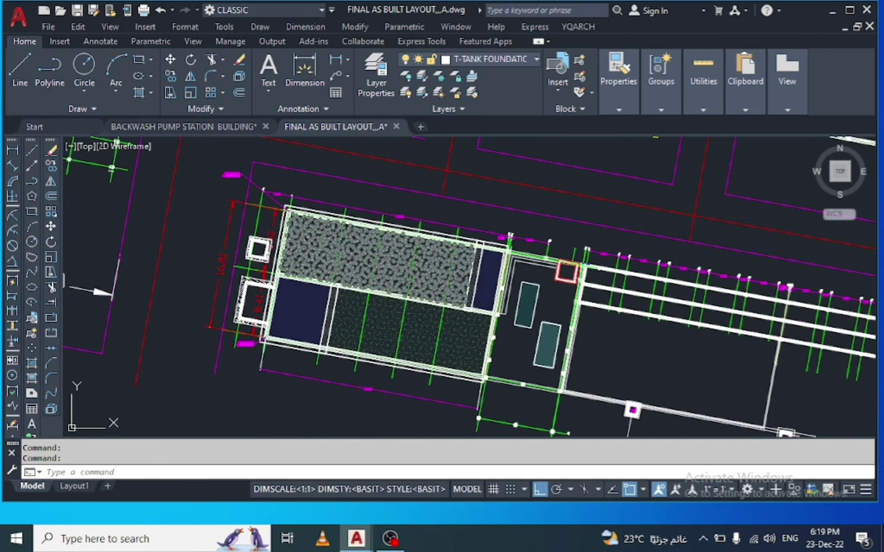
{"action": "scroll", "coordinate": [293, 247], "scroll_direction": "up", "scroll_amount": 2}
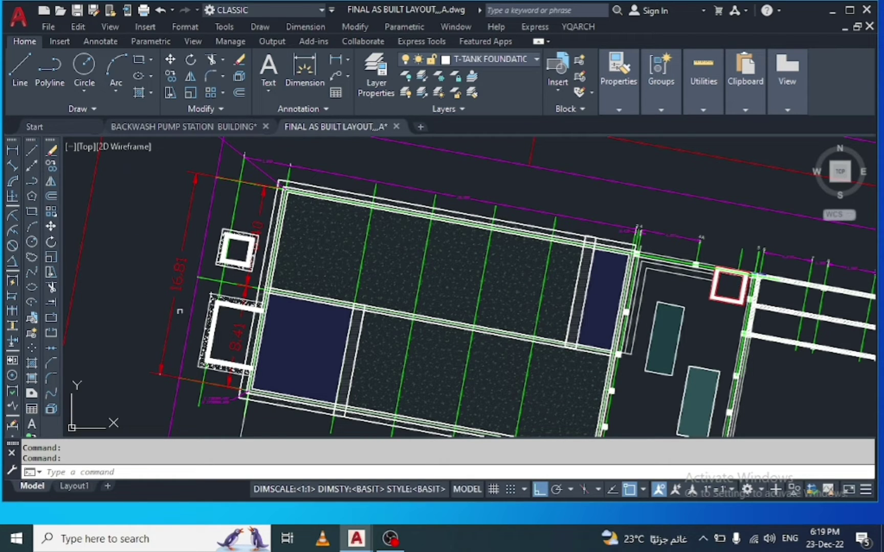
Return to the pump station drawing and zoom in on the building corner
{"action": "left_click", "coordinate": [225, 126]}
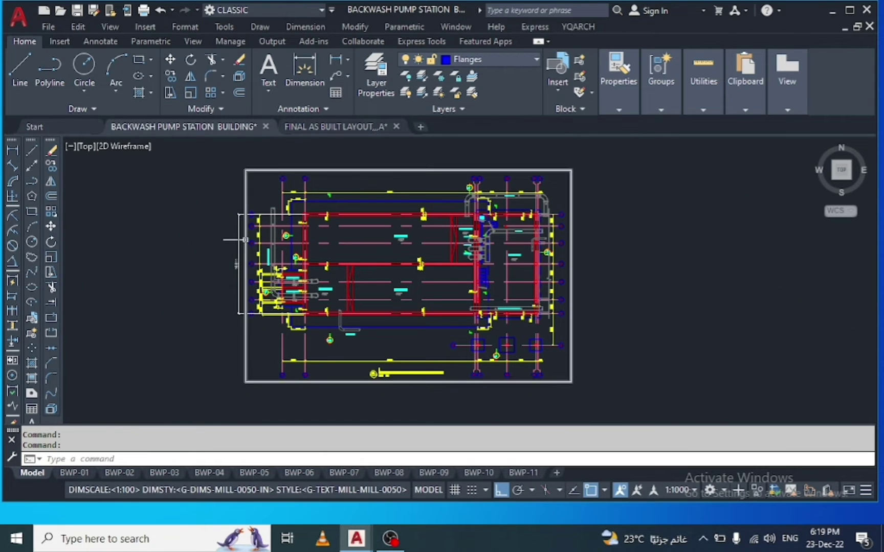
{"action": "scroll", "coordinate": [228, 268], "scroll_direction": "up", "scroll_amount": 5}
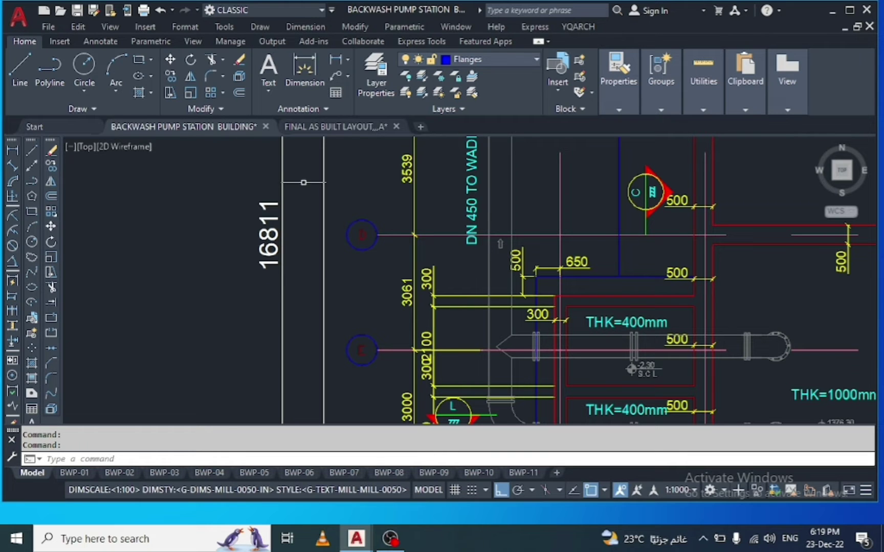
{"action": "scroll", "coordinate": [222, 265], "scroll_direction": "down", "scroll_amount": 2}
{"action": "scroll", "coordinate": [222, 265], "scroll_direction": "down", "scroll_amount": 2}
{"action": "scroll", "coordinate": [280, 223], "scroll_direction": "down", "scroll_amount": 2}
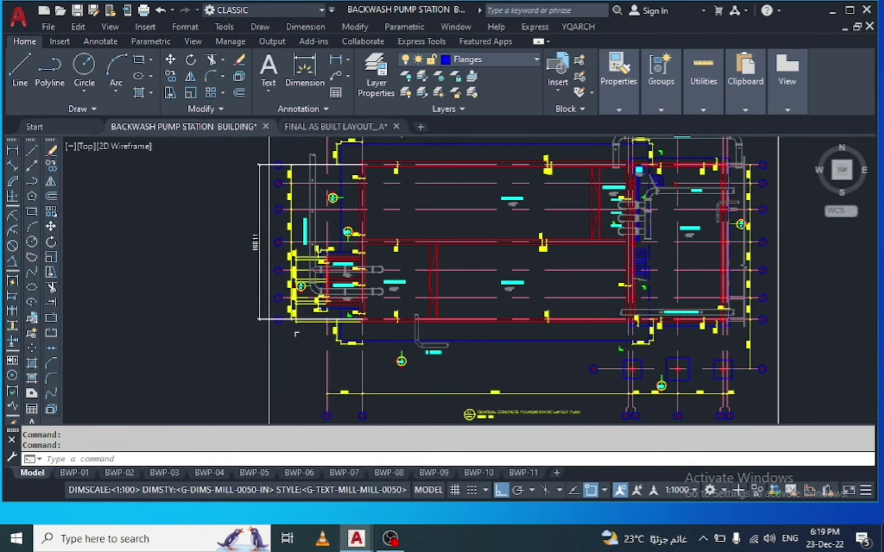
{"action": "scroll", "coordinate": [309, 340], "scroll_direction": "up", "scroll_amount": 2}
{"action": "scroll", "coordinate": [309, 340], "scroll_direction": "up", "scroll_amount": 2}
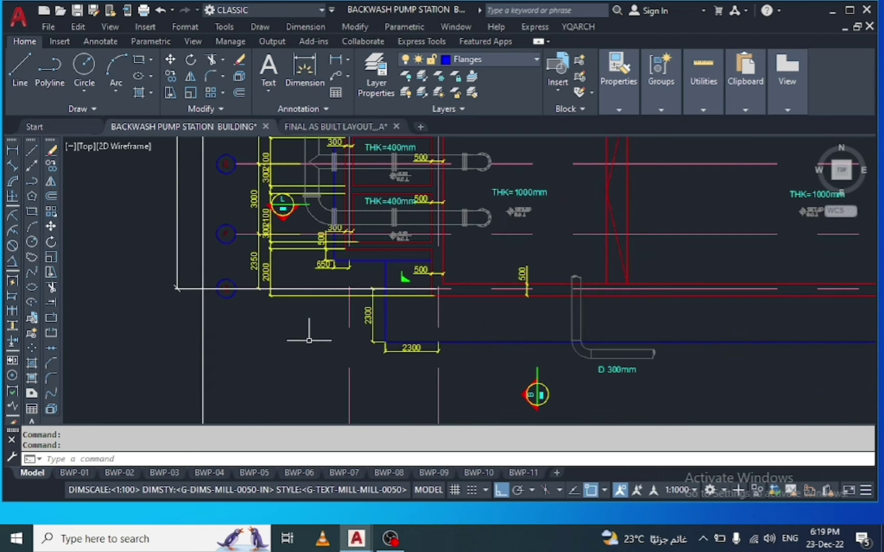
Label the wall corner with coordinates E 5103197.3715, N 3589410.7429 using the K command
{"action": "type", "text": "k"}
{"action": "key", "text": "Return"}
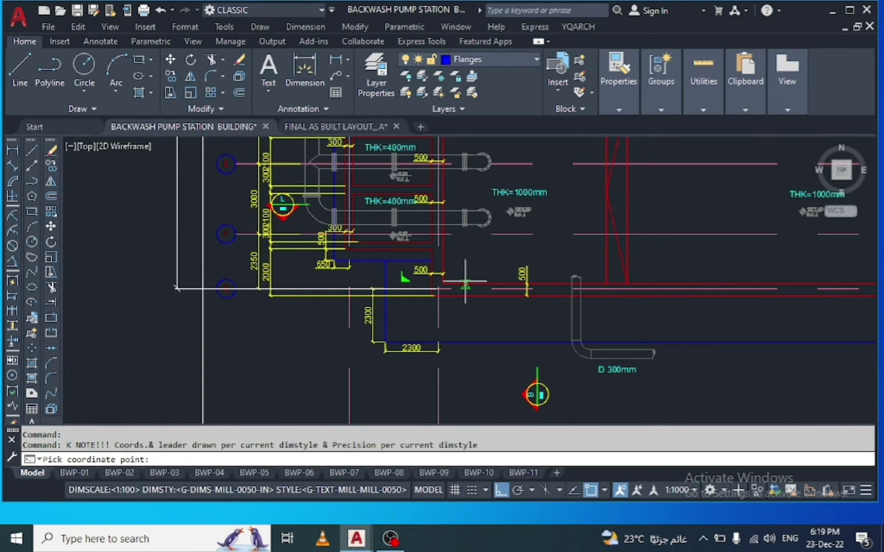
{"action": "scroll", "coordinate": [448, 295], "scroll_direction": "up", "scroll_amount": 3}
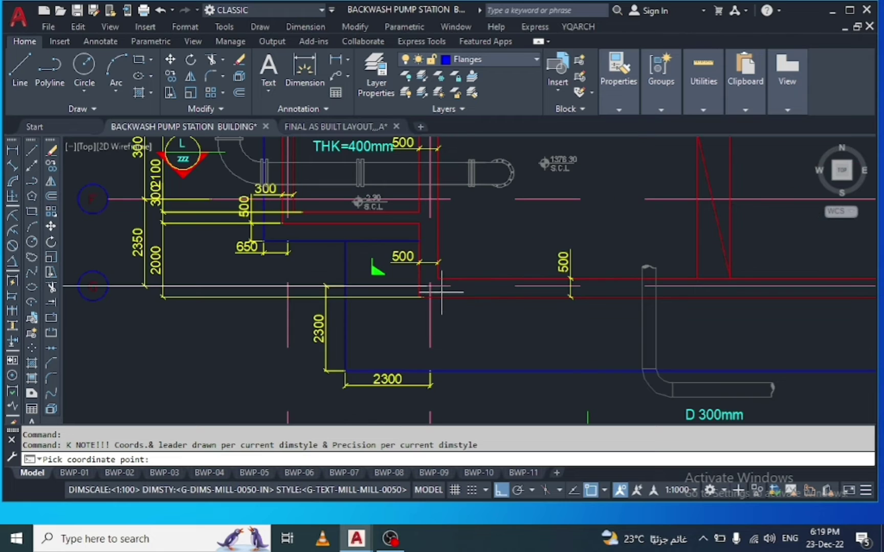
{"action": "scroll", "coordinate": [448, 294], "scroll_direction": "up", "scroll_amount": 4}
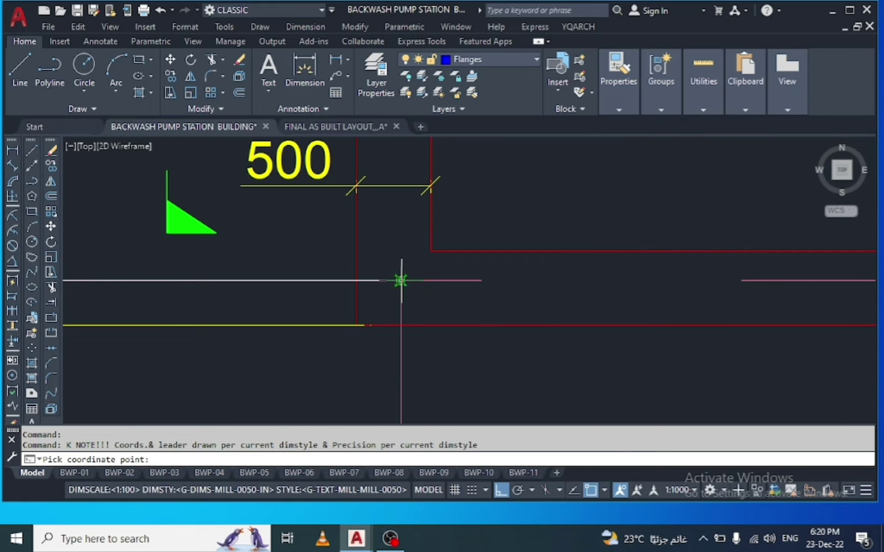
{"action": "left_click", "coordinate": [400, 280]}
{"action": "scroll", "coordinate": [404, 266], "scroll_direction": "down", "scroll_amount": 3}
{"action": "scroll", "coordinate": [404, 261], "scroll_direction": "down", "scroll_amount": 3}
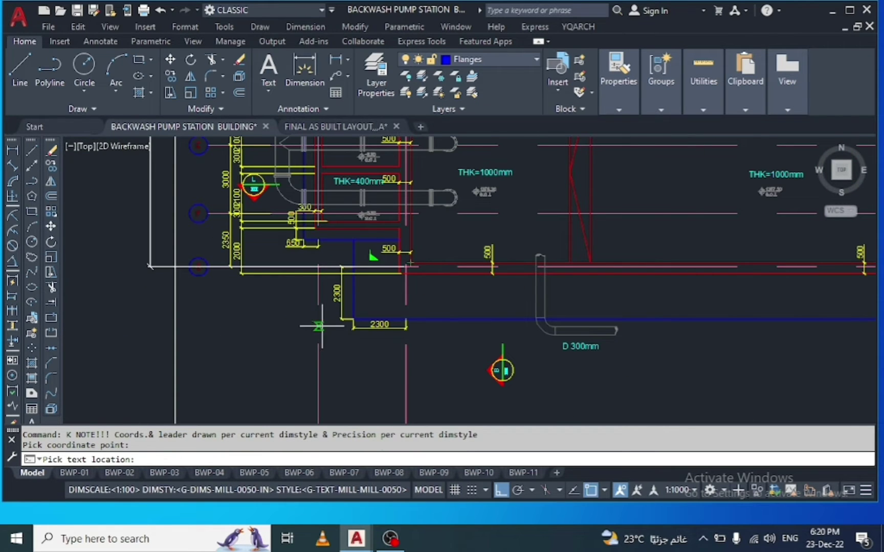
{"action": "left_click", "coordinate": [321, 326]}
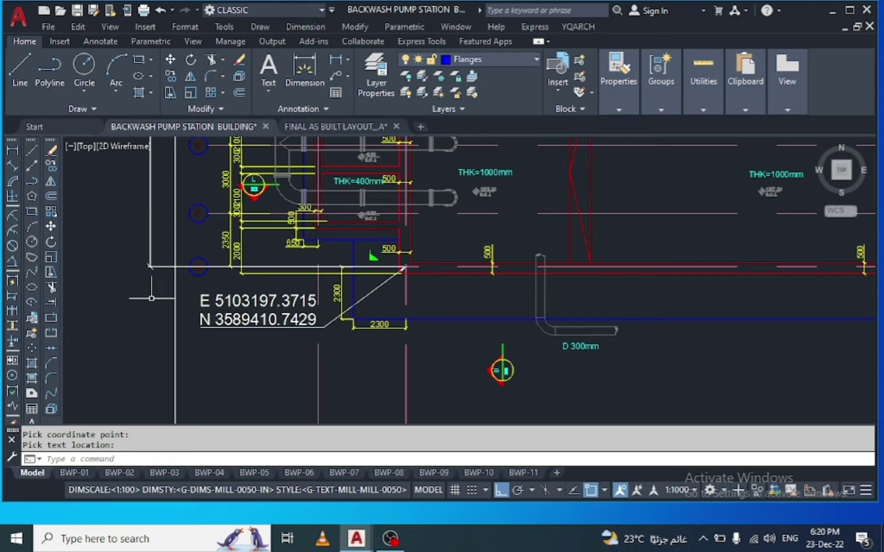
{"action": "left_click", "coordinate": [332, 126]}
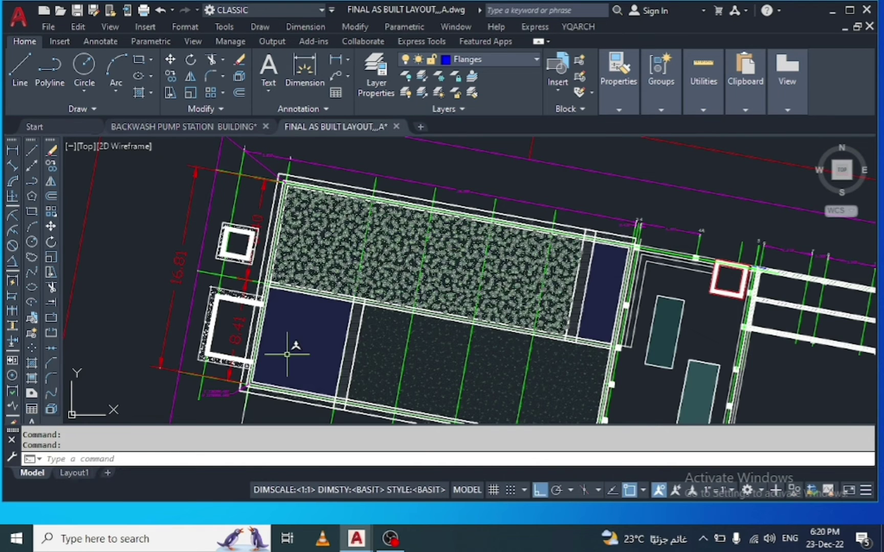
{"action": "scroll", "coordinate": [271, 348], "scroll_direction": "up", "scroll_amount": 2}
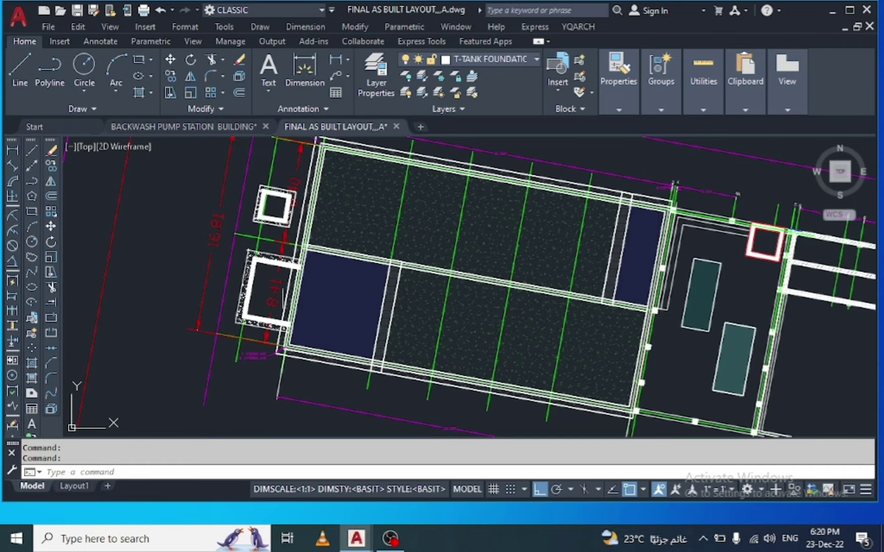
{"action": "scroll", "coordinate": [271, 348], "scroll_direction": "up", "scroll_amount": 2}
{"action": "scroll", "coordinate": [271, 343], "scroll_direction": "up", "scroll_amount": 1}
{"action": "scroll", "coordinate": [316, 348], "scroll_direction": "up", "scroll_amount": 1}
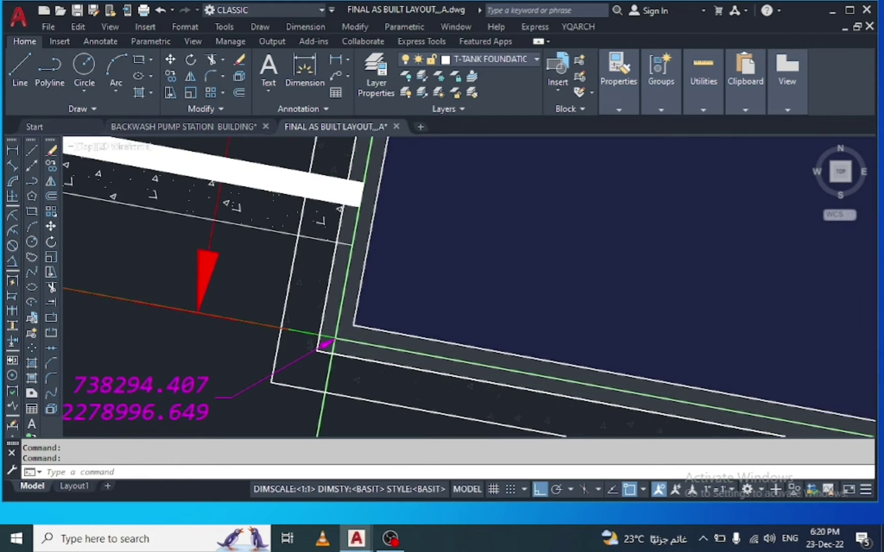
{"action": "scroll", "coordinate": [320, 345], "scroll_direction": "up", "scroll_amount": 1}
{"action": "scroll", "coordinate": [427, 267], "scroll_direction": "down", "scroll_amount": 3}
{"action": "scroll", "coordinate": [163, 335], "scroll_direction": "up", "scroll_amount": 2}
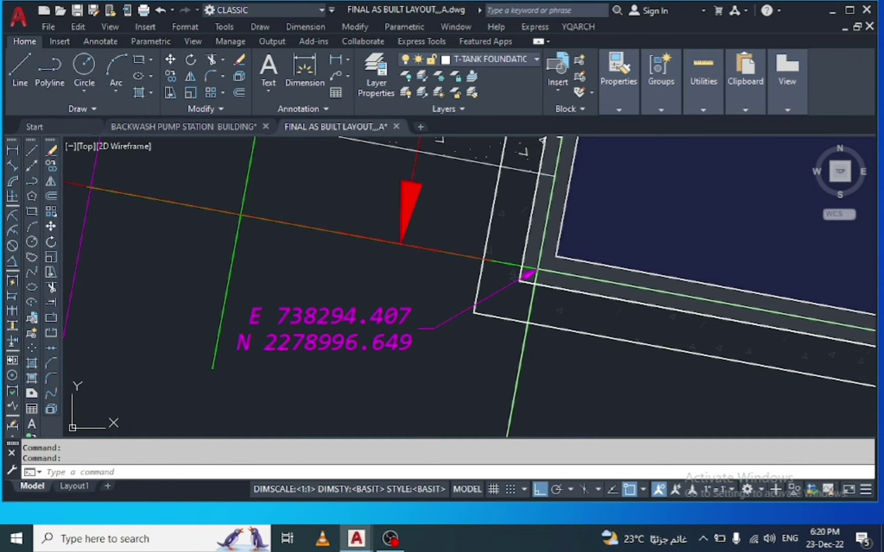
{"action": "left_click", "coordinate": [223, 128]}
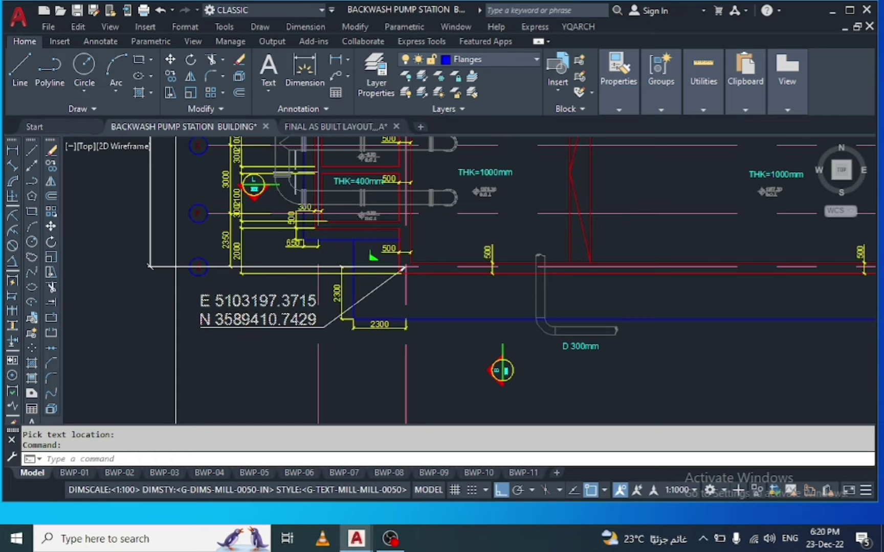
{"action": "left_click", "coordinate": [324, 126]}
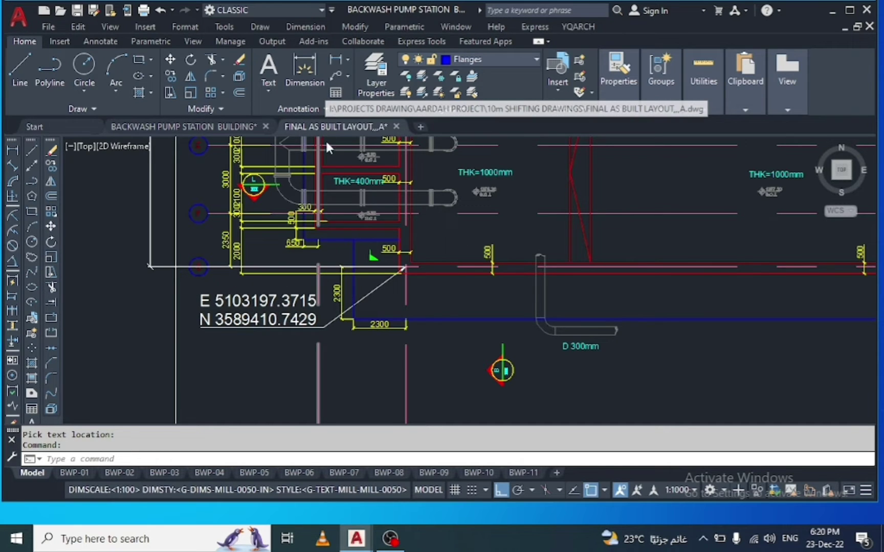
{"action": "scroll", "coordinate": [313, 317], "scroll_direction": "down", "scroll_amount": 2}
{"action": "scroll", "coordinate": [313, 316], "scroll_direction": "down", "scroll_amount": 5}
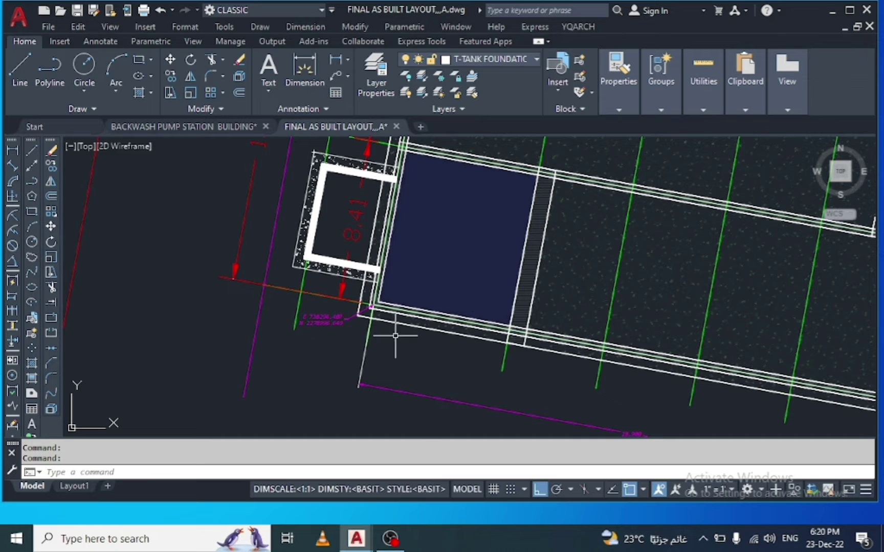
{"action": "scroll", "coordinate": [286, 337], "scroll_direction": "down", "scroll_amount": 2}
{"action": "scroll", "coordinate": [323, 241], "scroll_direction": "down", "scroll_amount": 2}
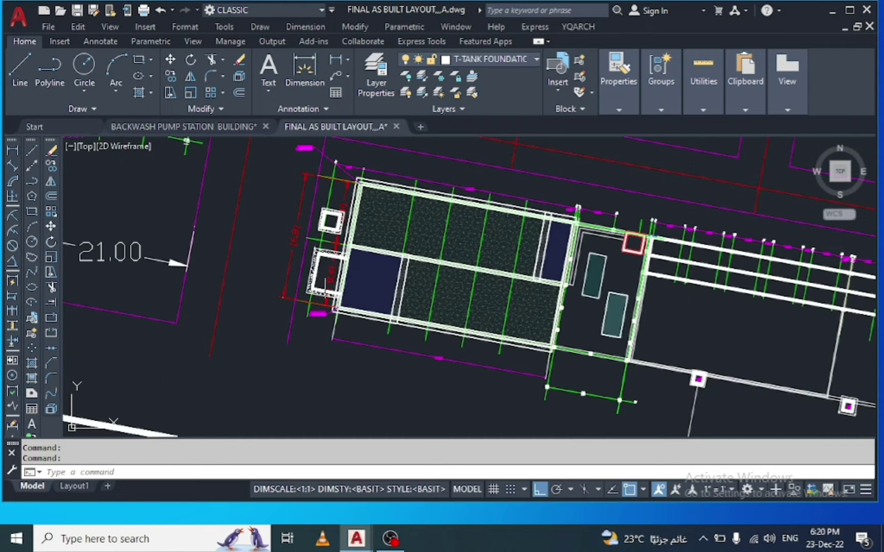
{"action": "scroll", "coordinate": [320, 188], "scroll_direction": "down", "scroll_amount": 2}
{"action": "scroll", "coordinate": [319, 160], "scroll_direction": "up", "scroll_amount": 4}
{"action": "scroll", "coordinate": [316, 162], "scroll_direction": "up", "scroll_amount": 1}
{"action": "scroll", "coordinate": [300, 174], "scroll_direction": "up", "scroll_amount": 1}
{"action": "scroll", "coordinate": [300, 174], "scroll_direction": "up", "scroll_amount": 1}
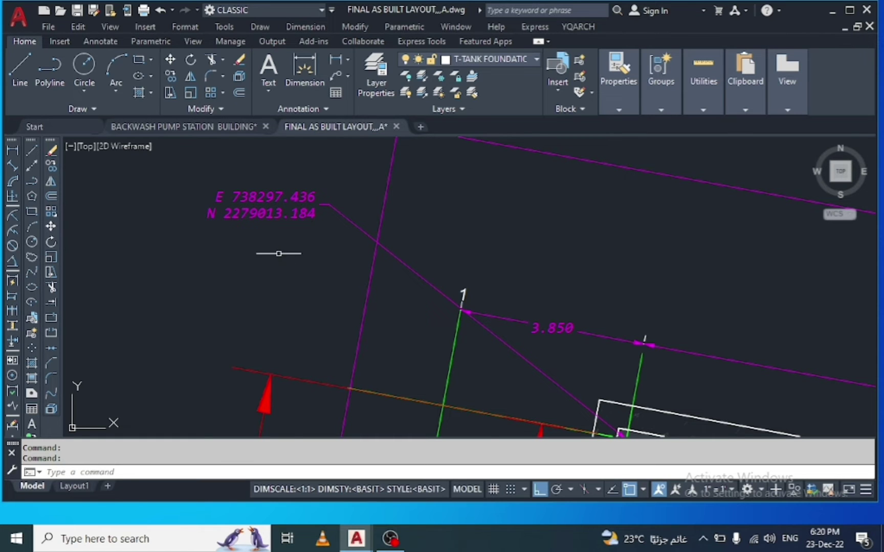
{"action": "scroll", "coordinate": [281, 250], "scroll_direction": "down", "scroll_amount": 1}
{"action": "scroll", "coordinate": [279, 248], "scroll_direction": "down", "scroll_amount": 1}
{"action": "scroll", "coordinate": [300, 177], "scroll_direction": "down", "scroll_amount": 1}
{"action": "scroll", "coordinate": [299, 176], "scroll_direction": "down", "scroll_amount": 2}
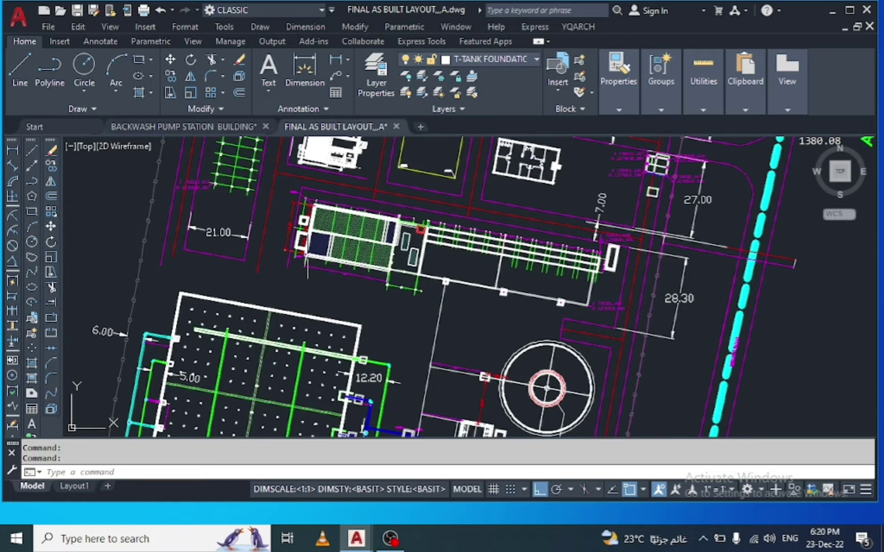
{"action": "scroll", "coordinate": [307, 259], "scroll_direction": "up", "scroll_amount": 3}
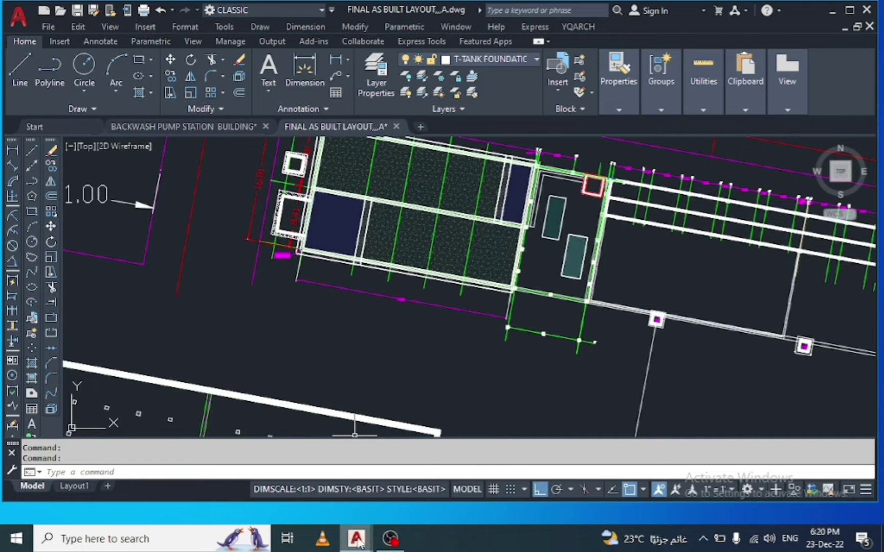
Switch to the pump station drawing and erase its E/N coordinate label and leader
{"action": "mouse_move", "coordinate": [355, 538]}
{"action": "left_click", "coordinate": [294, 428]}
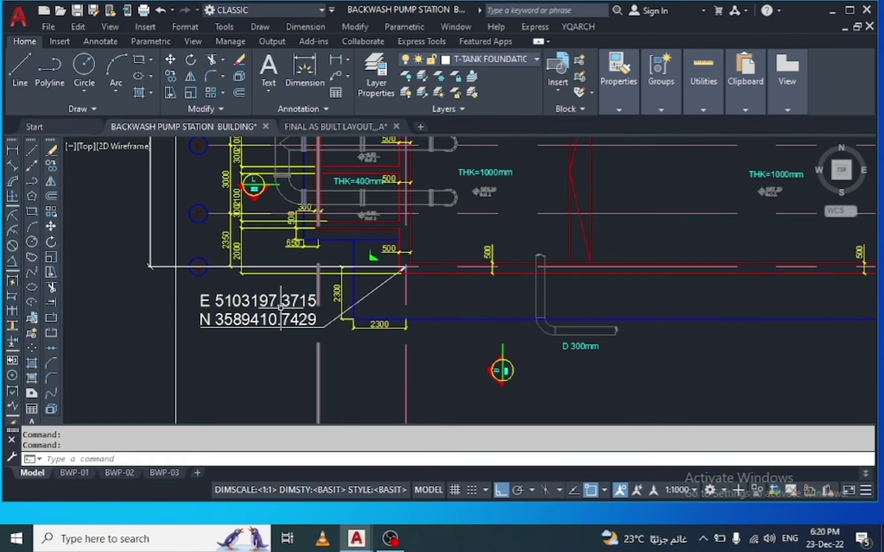
{"action": "left_click", "coordinate": [325, 307]}
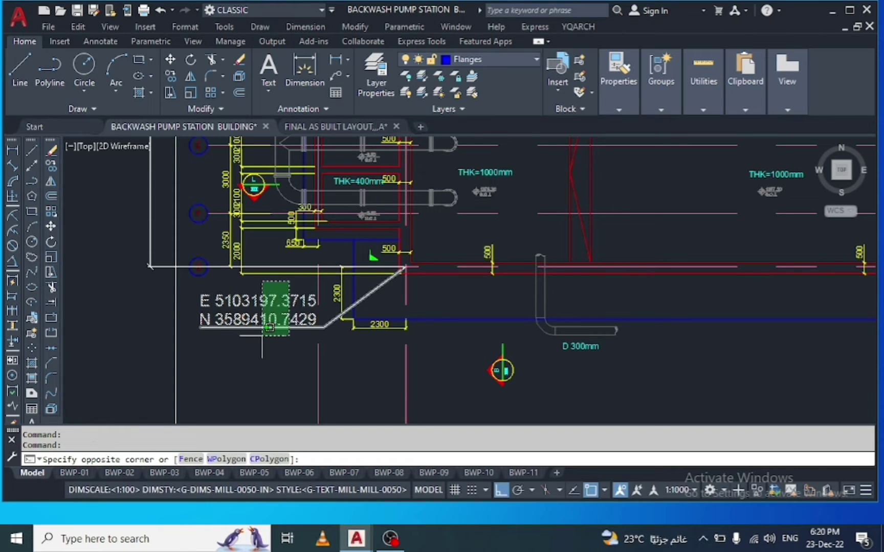
{"action": "type", "text": "e"}
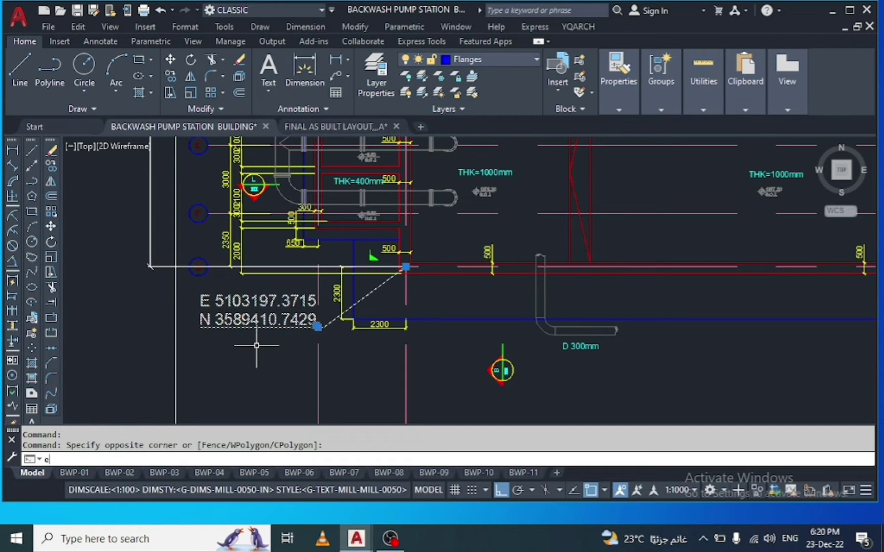
{"action": "key", "text": "Return"}
Window-select the entire pump station plan
{"action": "scroll", "coordinate": [257, 337], "scroll_direction": "down", "scroll_amount": 5}
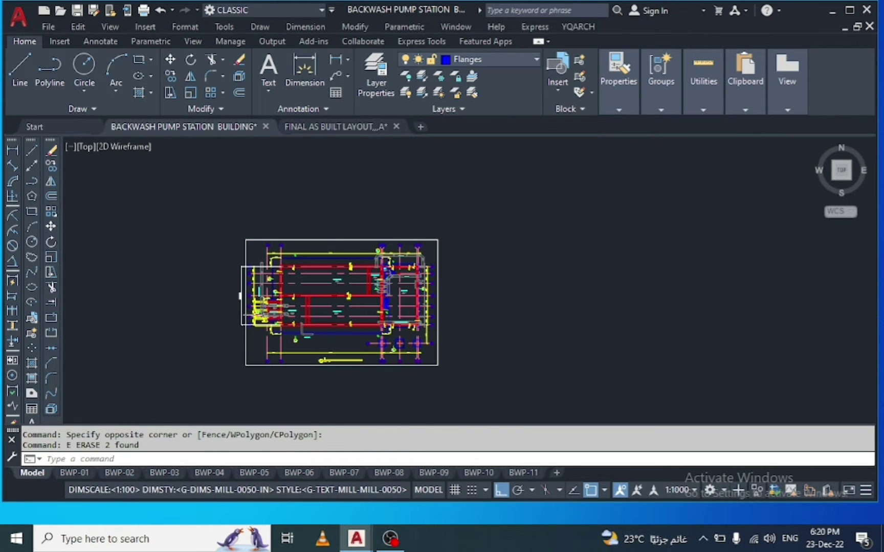
{"action": "left_click", "coordinate": [465, 201]}
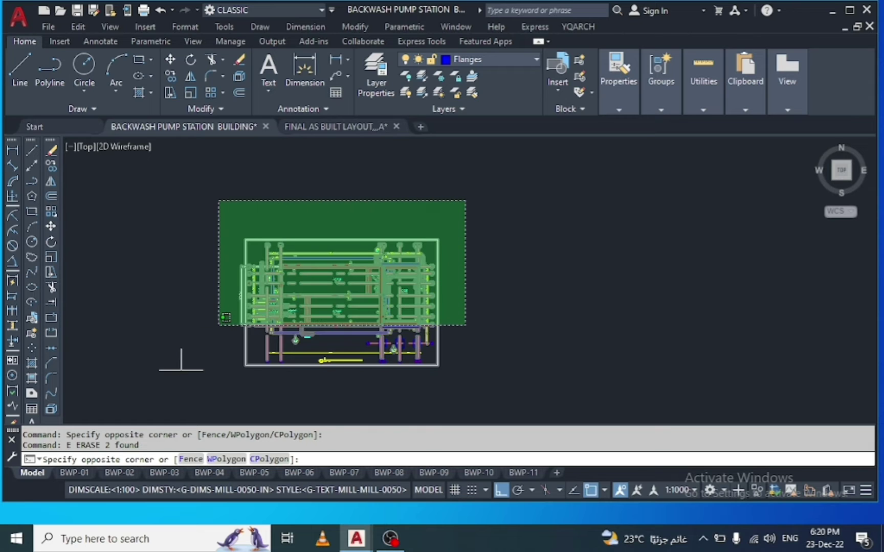
{"action": "left_click", "coordinate": [181, 387]}
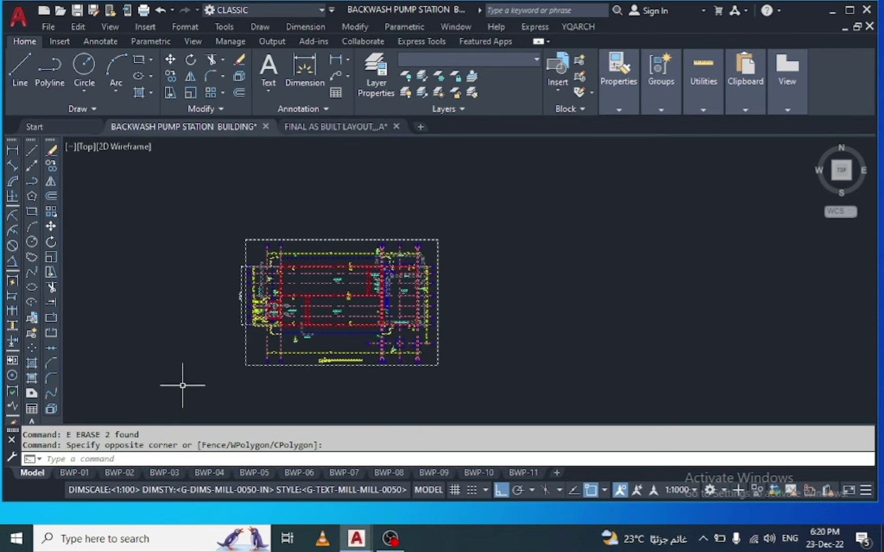
Copy the selected pump station plan to the right, using its lower-left corner as base point
{"action": "left_click", "coordinate": [50, 166]}
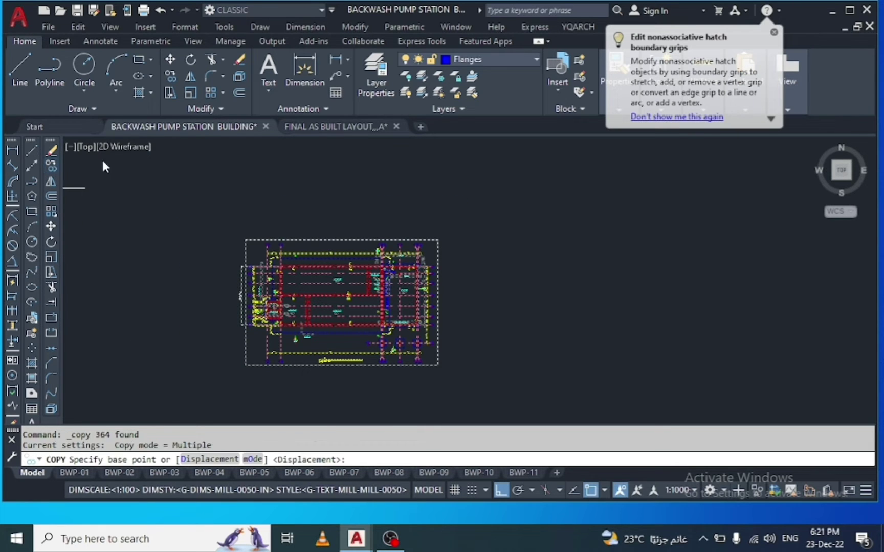
{"action": "left_click", "coordinate": [246, 365]}
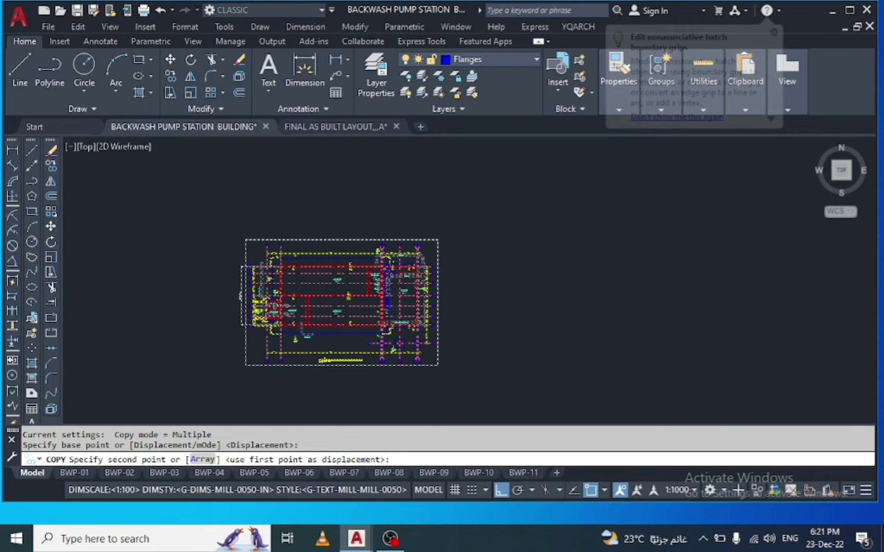
{"action": "left_click", "coordinate": [514, 365]}
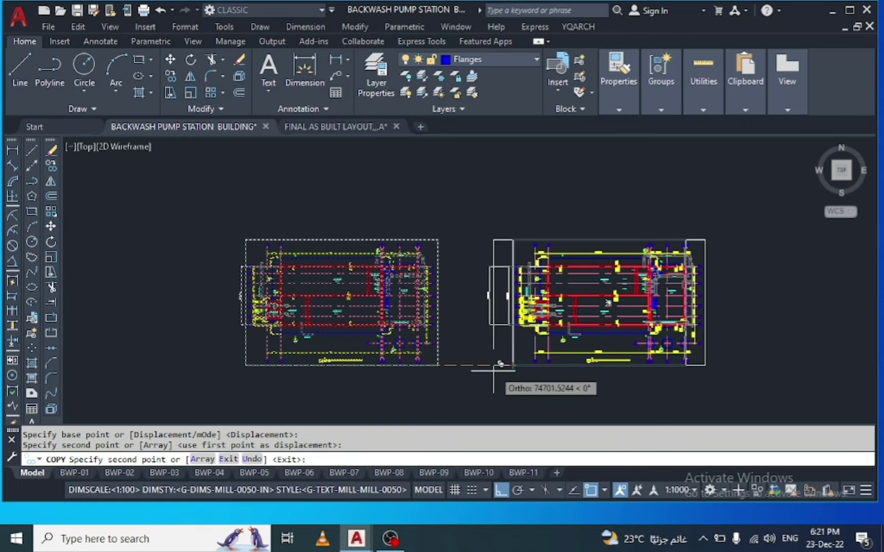
{"action": "key", "text": "Escape"}
{"action": "left_click", "coordinate": [268, 459]}
{"action": "type", "text": "blo"}
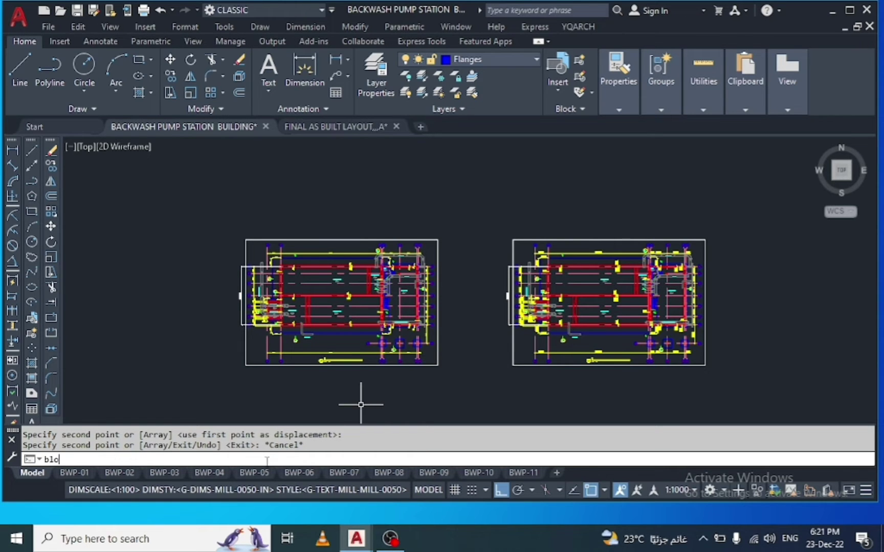
{"action": "type", "text": "ck"}
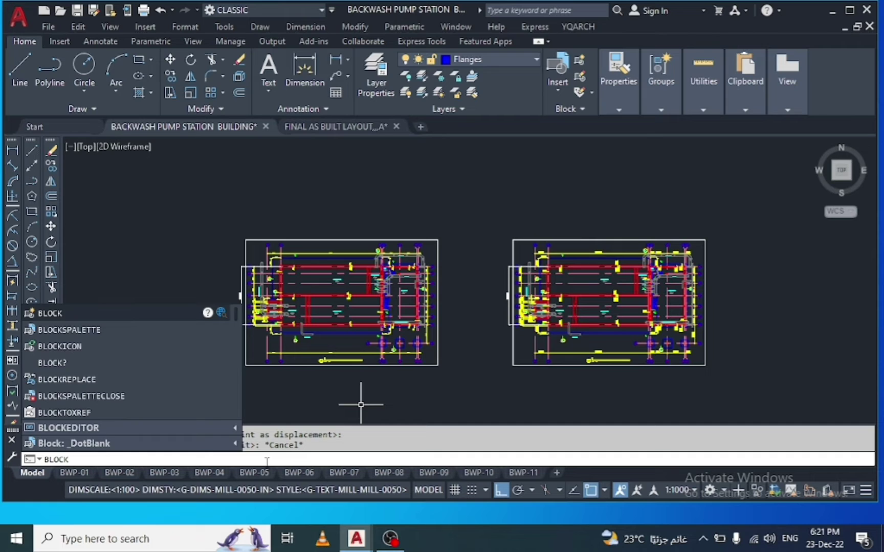
Start the block 'shopdrawing' and select the copied plan's 364 objects for it
{"action": "key", "text": "Return"}
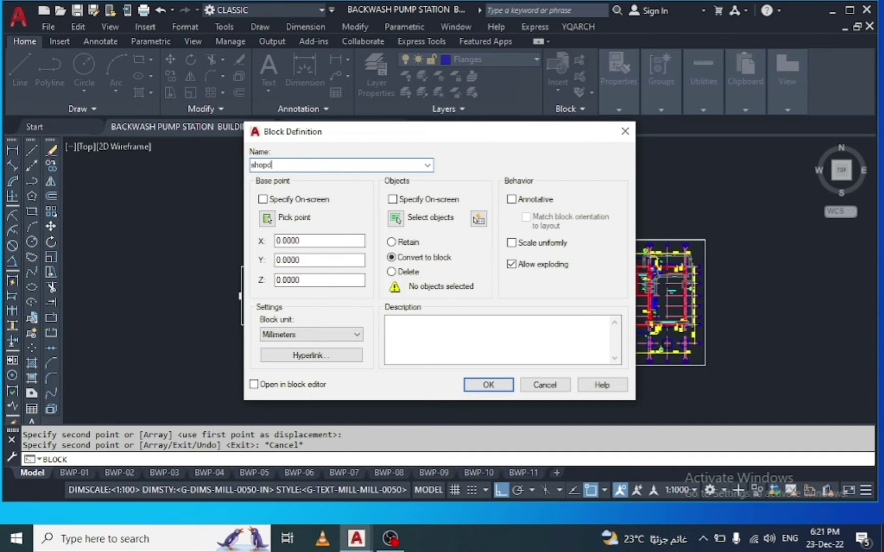
{"action": "type", "text": "shopdrawing"}
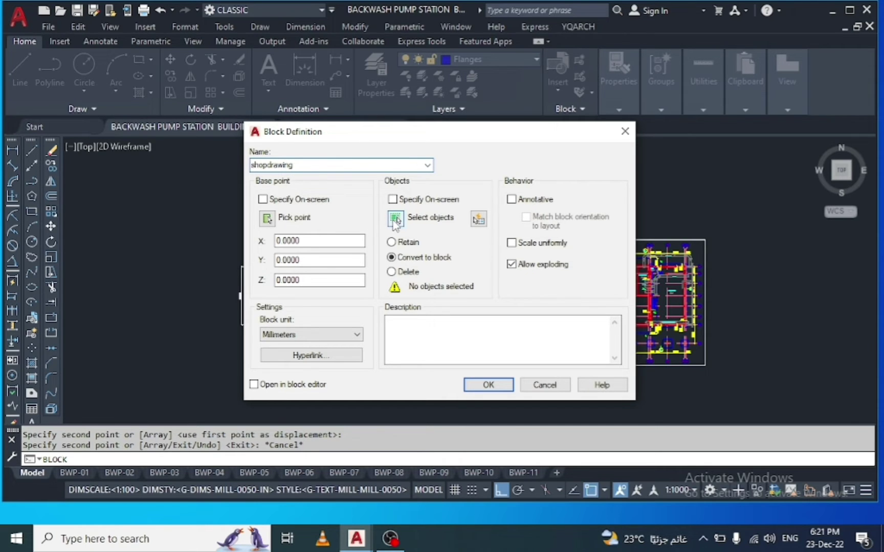
{"action": "left_click", "coordinate": [395, 220]}
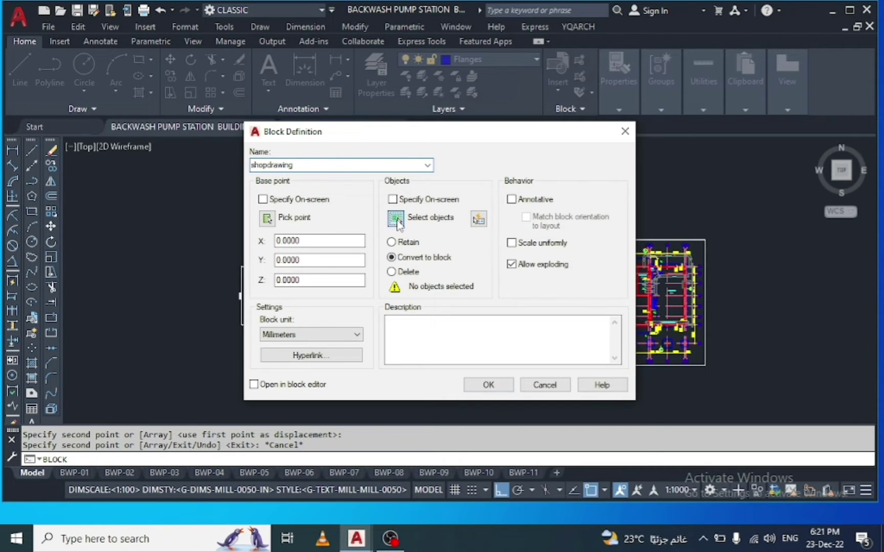
{"action": "left_click", "coordinate": [726, 204]}
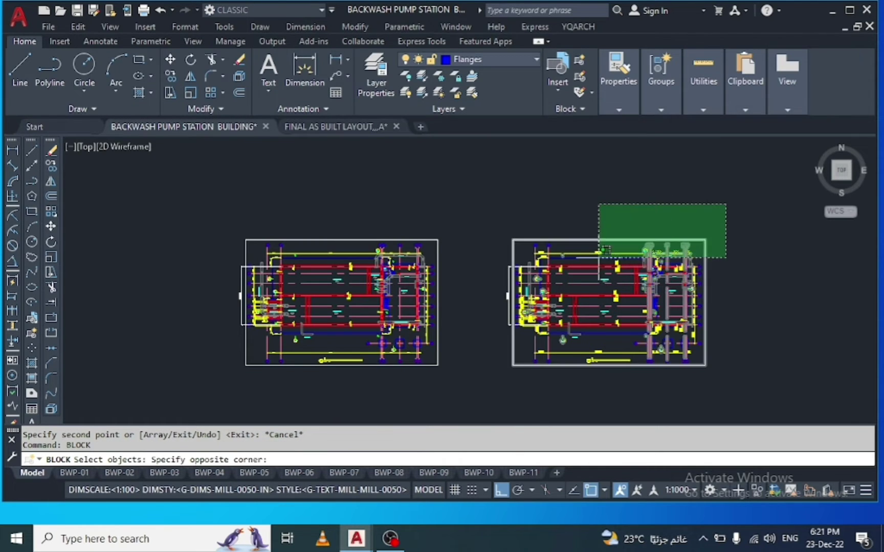
{"action": "left_click", "coordinate": [489, 385]}
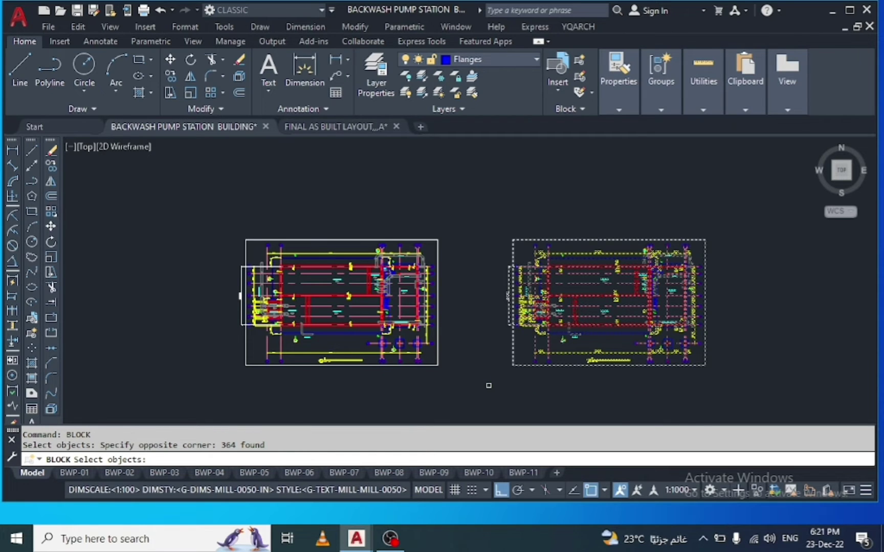
{"action": "key", "text": "Return"}
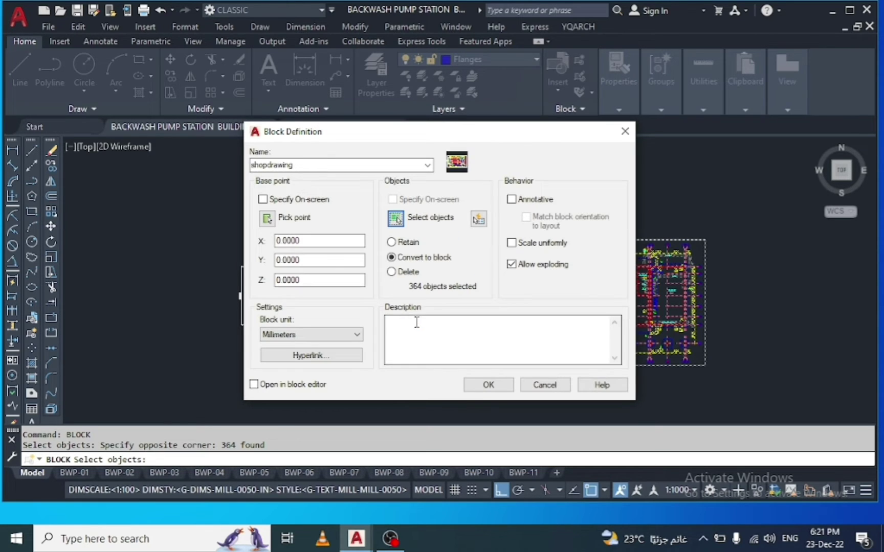
Set the shopdrawing base point at the plan corner and confirm redefining the block
{"action": "left_click", "coordinate": [267, 219]}
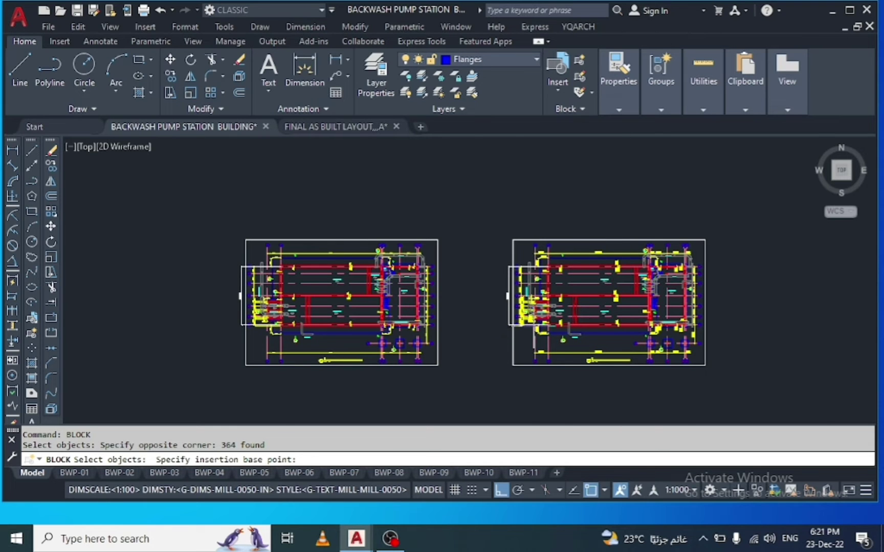
{"action": "scroll", "coordinate": [562, 318], "scroll_direction": "up", "scroll_amount": 3}
{"action": "scroll", "coordinate": [562, 318], "scroll_direction": "up", "scroll_amount": 2}
{"action": "scroll", "coordinate": [562, 318], "scroll_direction": "up", "scroll_amount": 2}
{"action": "scroll", "coordinate": [562, 318], "scroll_direction": "up", "scroll_amount": 2}
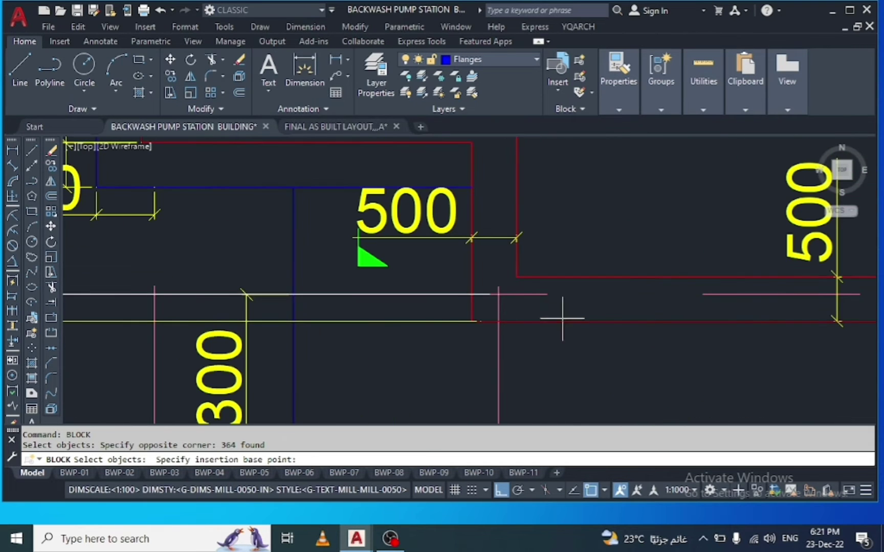
{"action": "left_click", "coordinate": [498, 294]}
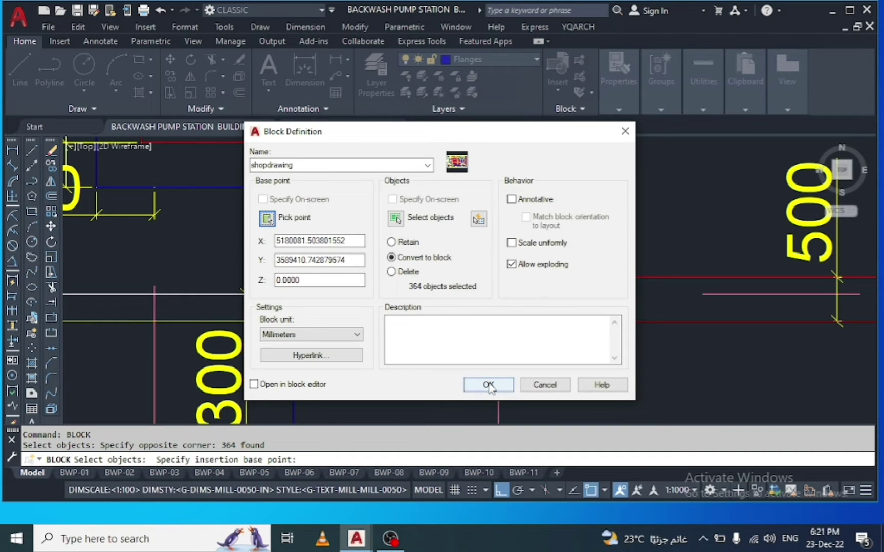
{"action": "left_click", "coordinate": [489, 387]}
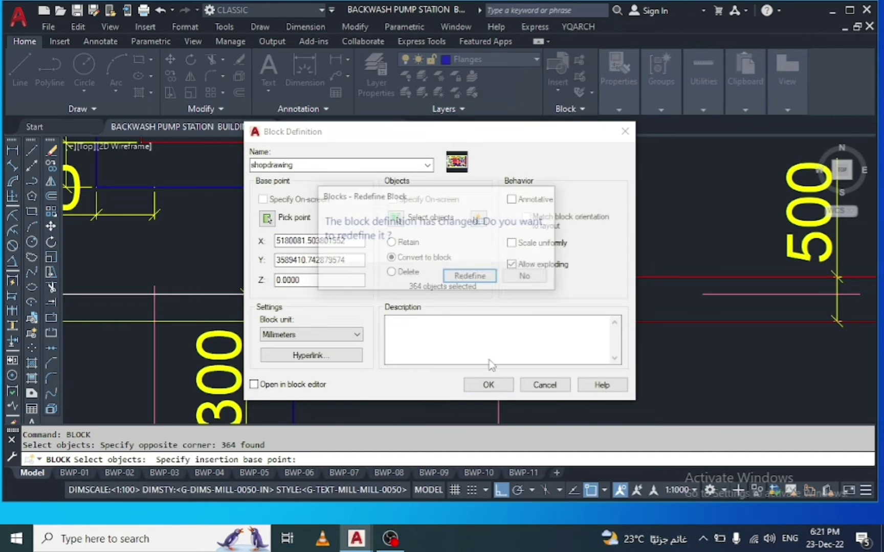
{"action": "left_click", "coordinate": [470, 278]}
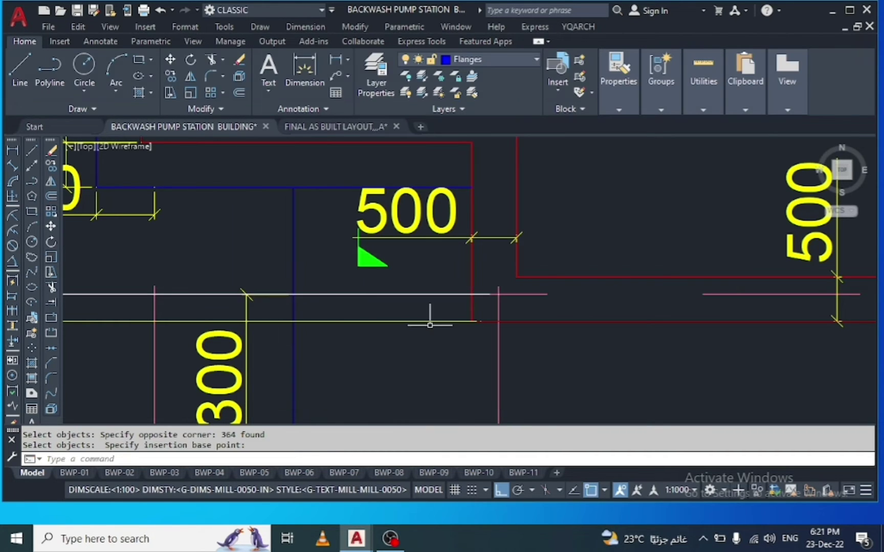
{"action": "scroll", "coordinate": [429, 322], "scroll_direction": "down", "scroll_amount": 2}
{"action": "scroll", "coordinate": [430, 321], "scroll_direction": "down", "scroll_amount": 3}
{"action": "scroll", "coordinate": [430, 321], "scroll_direction": "down", "scroll_amount": 5}
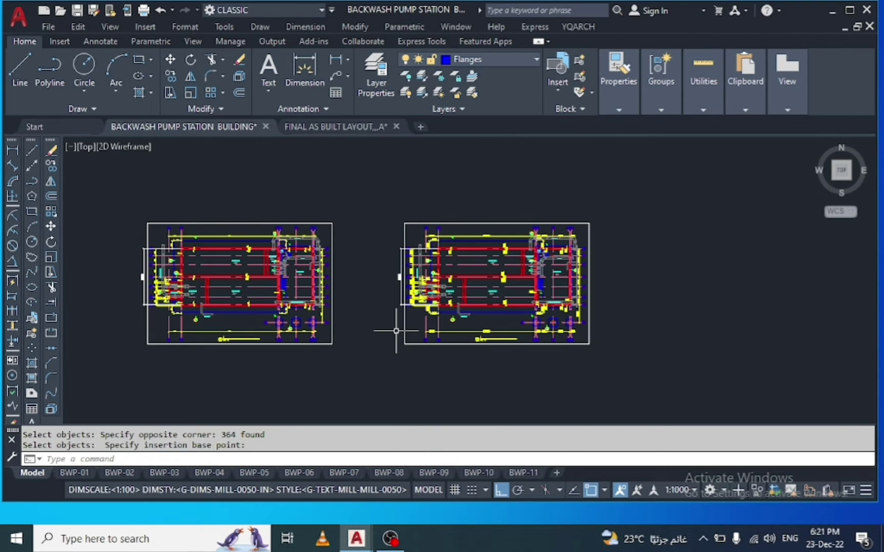
{"action": "scroll", "coordinate": [396, 331], "scroll_direction": "up", "scroll_amount": 2}
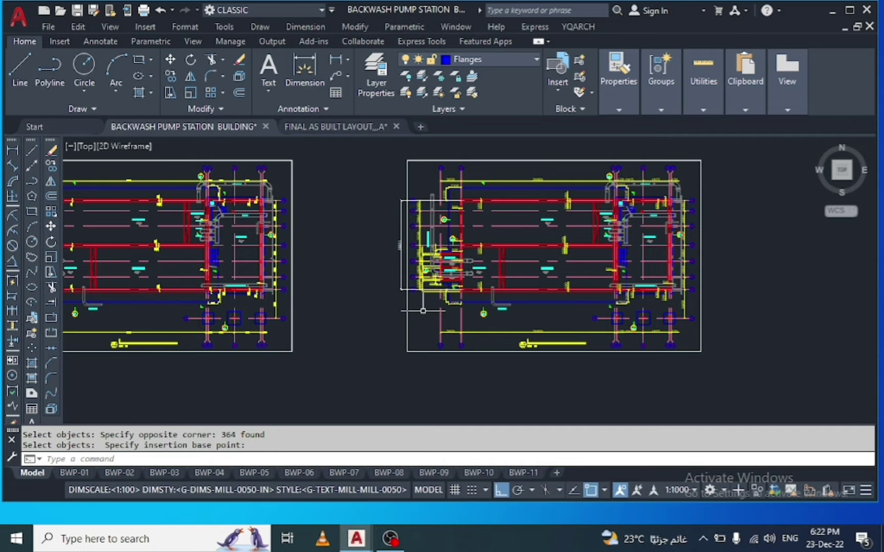
{"action": "scroll", "coordinate": [423, 311], "scroll_direction": "down", "scroll_amount": 2}
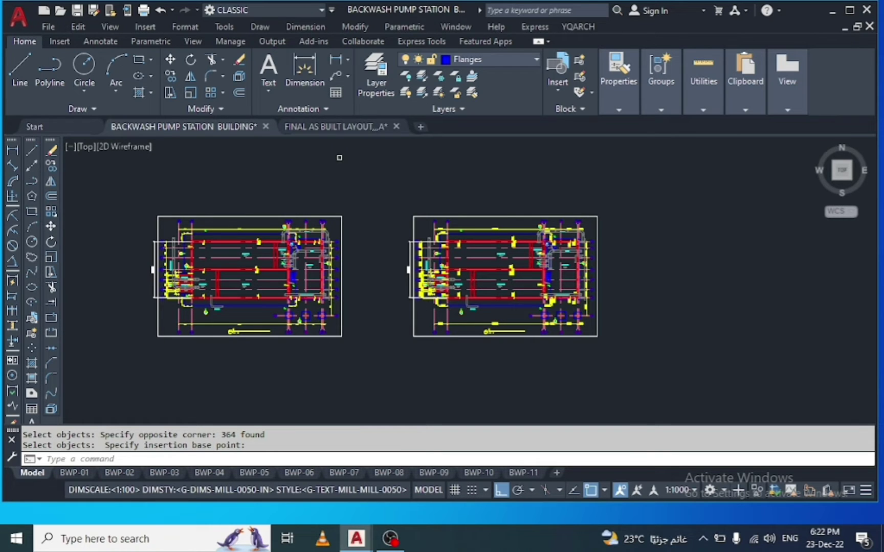
Copy the as-built E 738294.407 / N 2278996.649 label, then return to the pump station drawing
{"action": "left_click", "coordinate": [346, 128]}
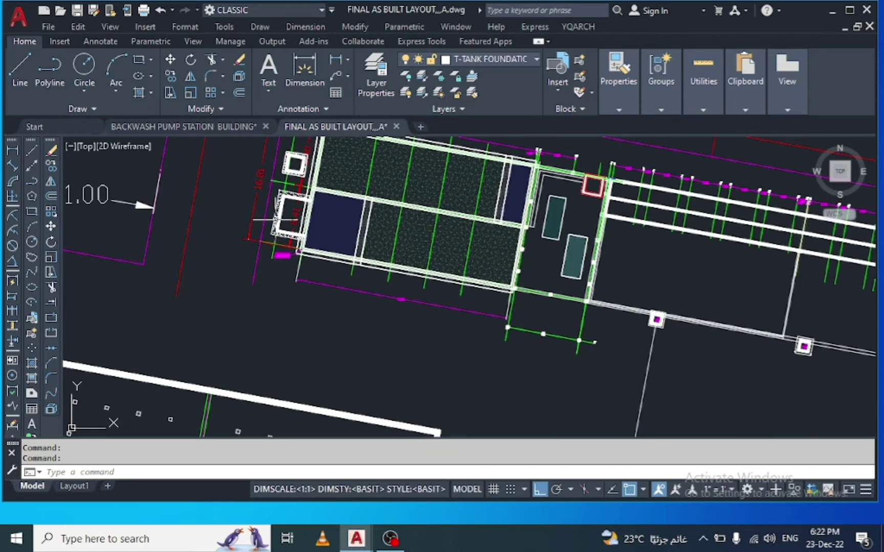
{"action": "scroll", "coordinate": [276, 249], "scroll_direction": "up", "scroll_amount": 3}
{"action": "scroll", "coordinate": [279, 250], "scroll_direction": "up", "scroll_amount": 2}
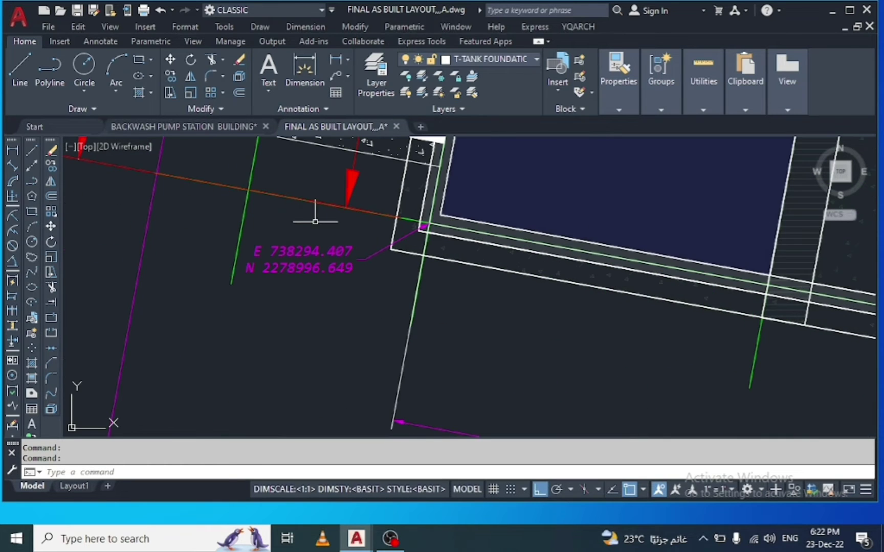
{"action": "left_click", "coordinate": [318, 222]}
{"action": "left_click", "coordinate": [252, 313]}
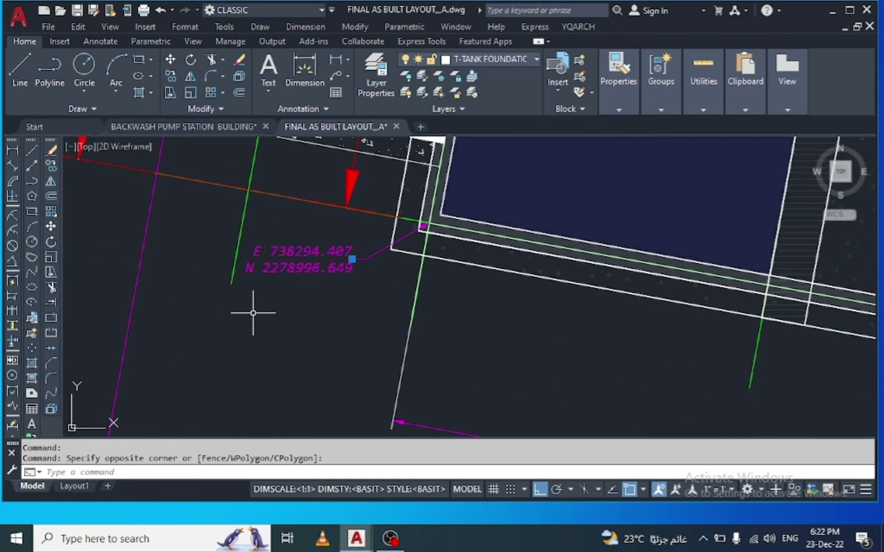
{"action": "key", "text": "ctrl+c"}
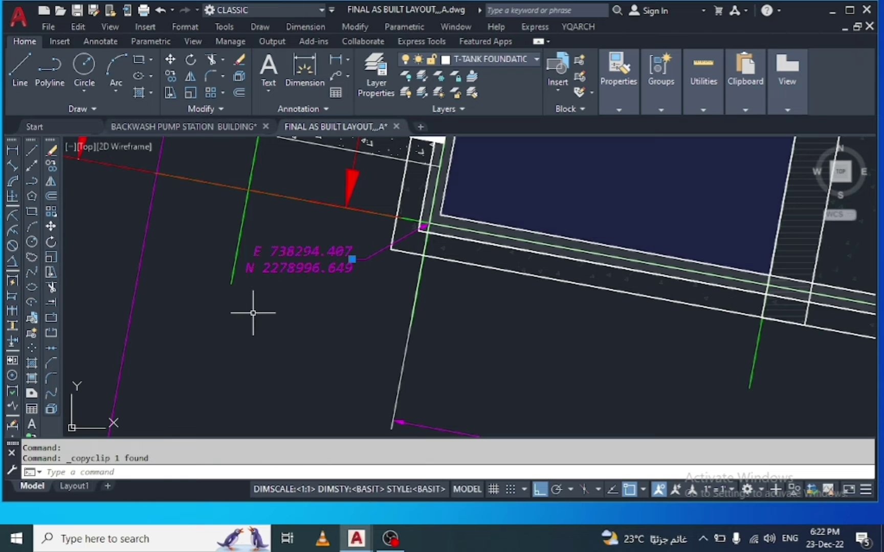
{"action": "left_click", "coordinate": [241, 125]}
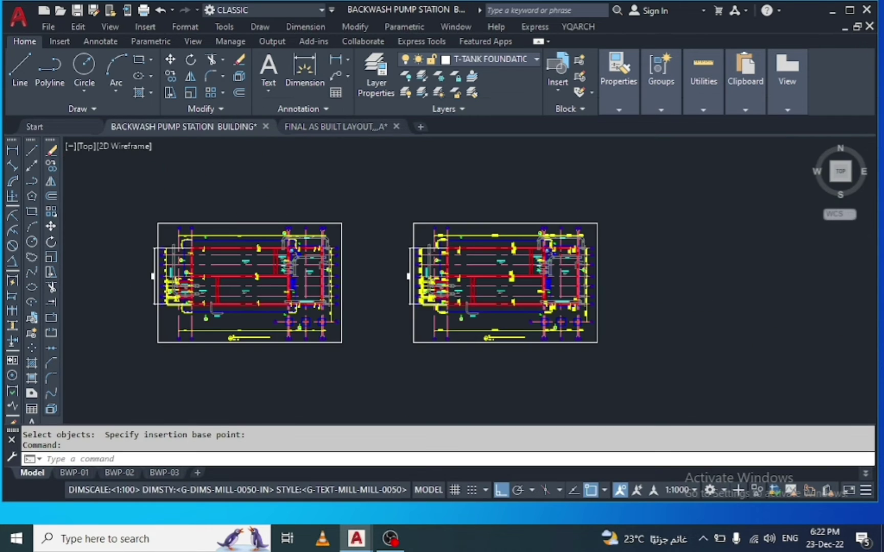
Paste the coordinate label beside the right-hand pump station plan
{"action": "right_click", "coordinate": [387, 306]}
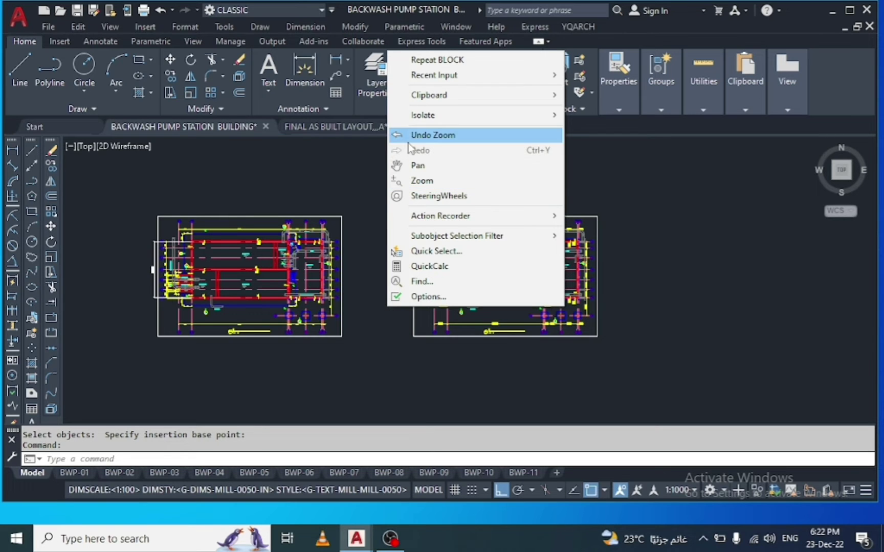
{"action": "mouse_move", "coordinate": [475, 95]}
{"action": "left_click", "coordinate": [593, 141]}
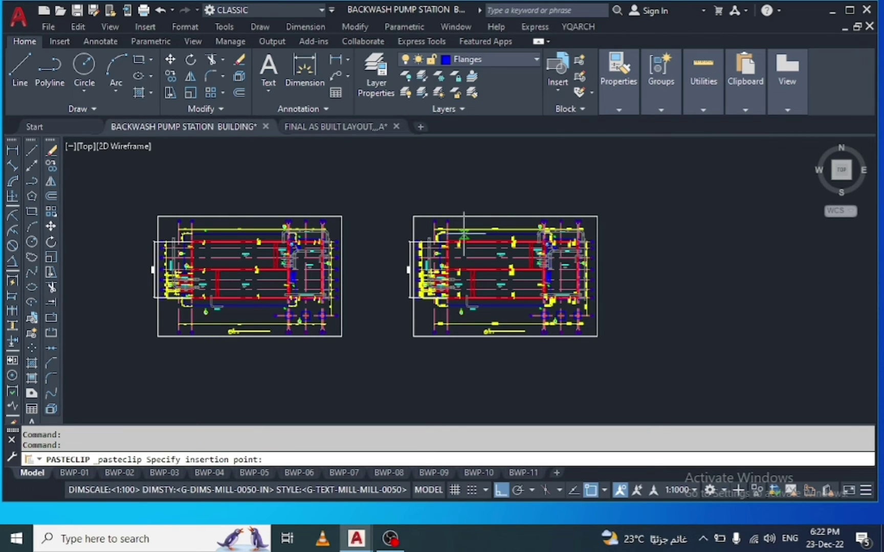
{"action": "left_click", "coordinate": [390, 309]}
{"action": "scroll", "coordinate": [393, 306], "scroll_direction": "up", "scroll_amount": 2}
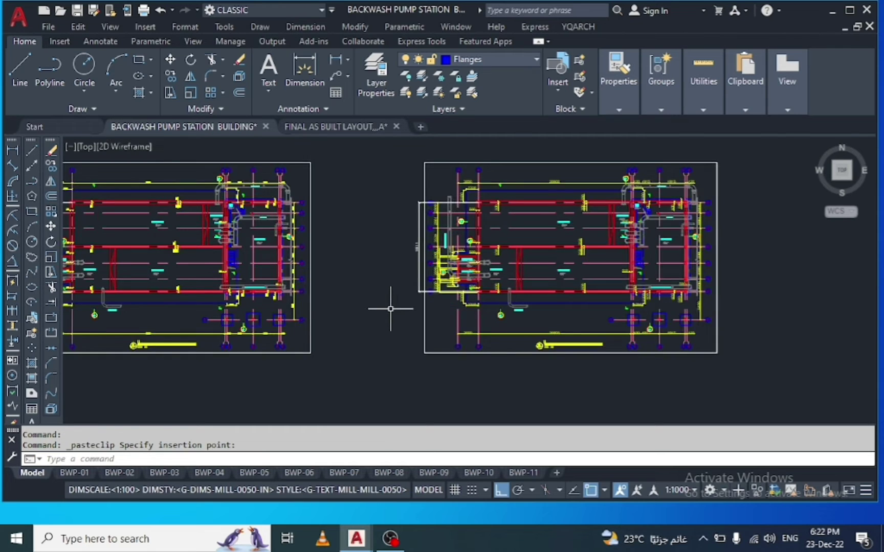
{"action": "scroll", "coordinate": [394, 307], "scroll_direction": "up", "scroll_amount": 2}
Scale the pasted coordinate label up to a readable size
{"action": "left_click", "coordinate": [410, 293]}
{"action": "left_click", "coordinate": [338, 345]}
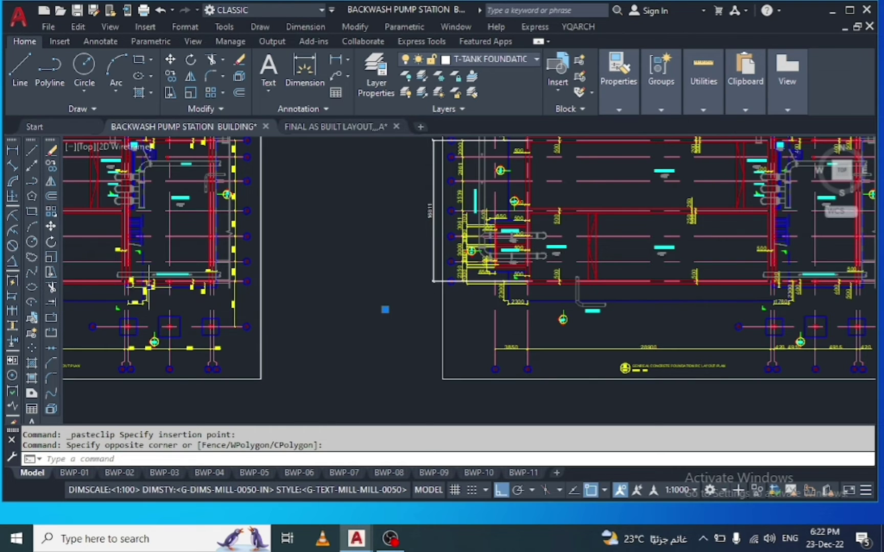
{"action": "left_click", "coordinate": [51, 257]}
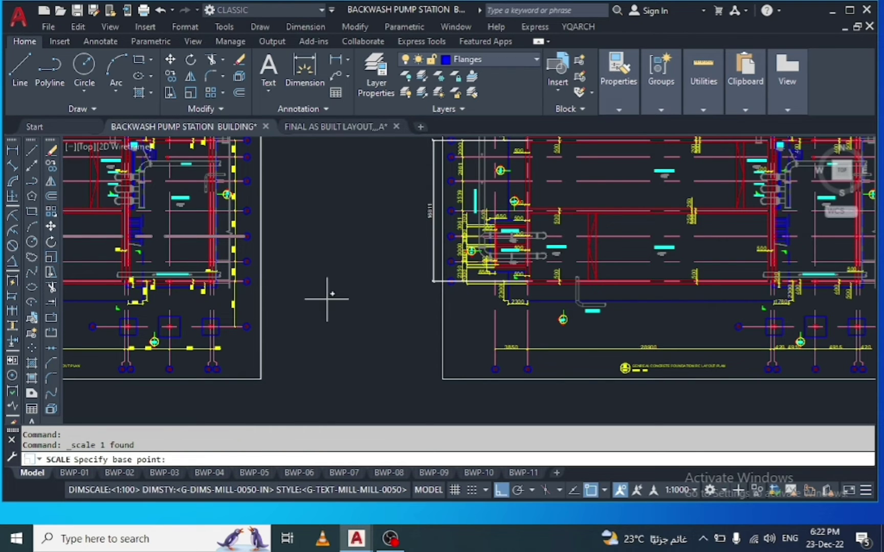
{"action": "left_click", "coordinate": [385, 309]}
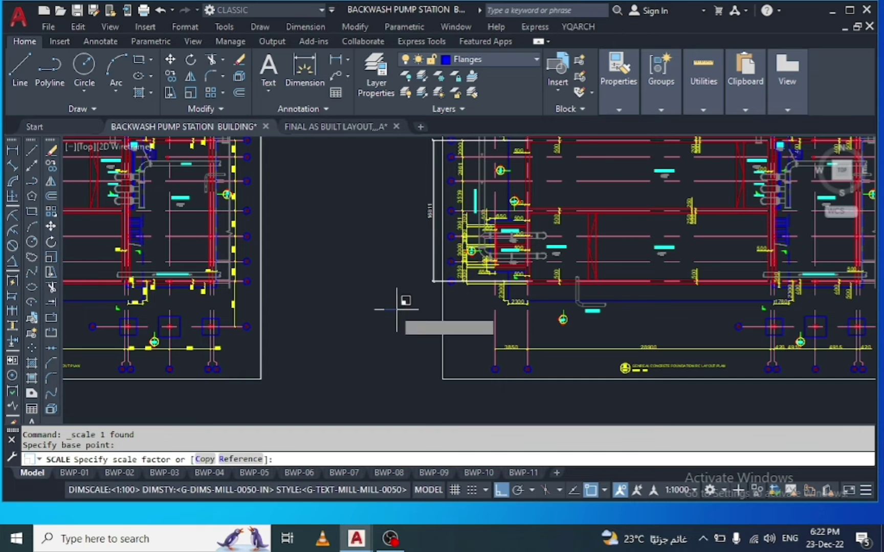
{"action": "left_click", "coordinate": [434, 304]}
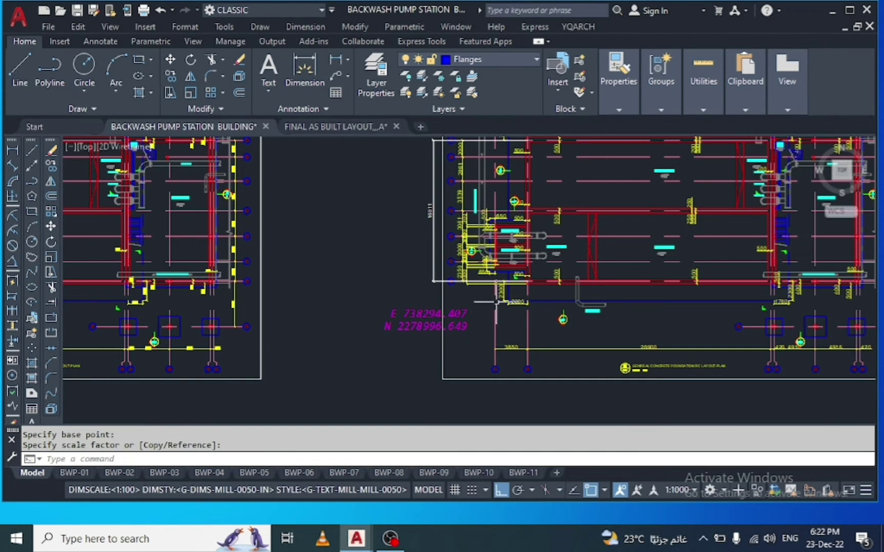
In the final as-built layout, window-select and copy the E 738297.436 / N 2279013.184 label
{"action": "left_click", "coordinate": [329, 127]}
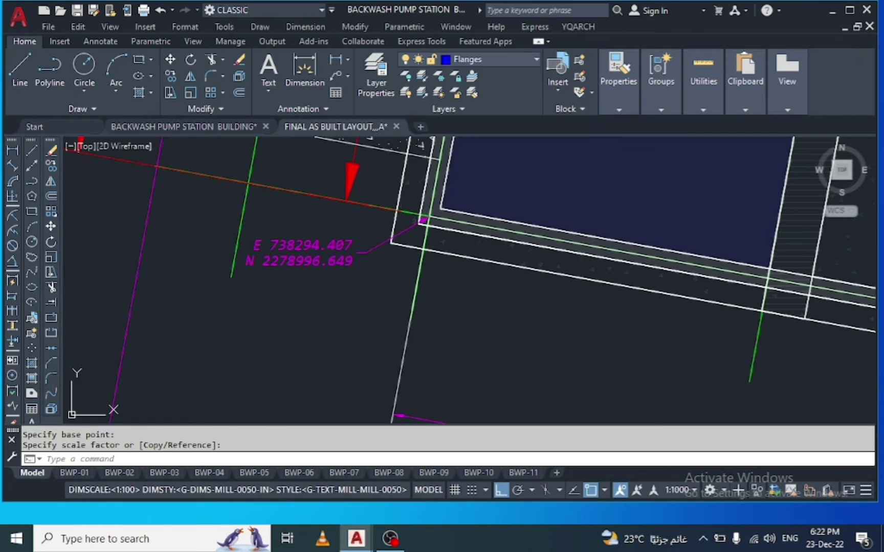
{"action": "scroll", "coordinate": [351, 228], "scroll_direction": "down", "scroll_amount": 3}
{"action": "scroll", "coordinate": [348, 235], "scroll_direction": "down", "scroll_amount": 3}
{"action": "scroll", "coordinate": [343, 251], "scroll_direction": "down", "scroll_amount": 3}
{"action": "scroll", "coordinate": [337, 263], "scroll_direction": "down", "scroll_amount": 2}
{"action": "scroll", "coordinate": [337, 264], "scroll_direction": "up", "scroll_amount": 3}
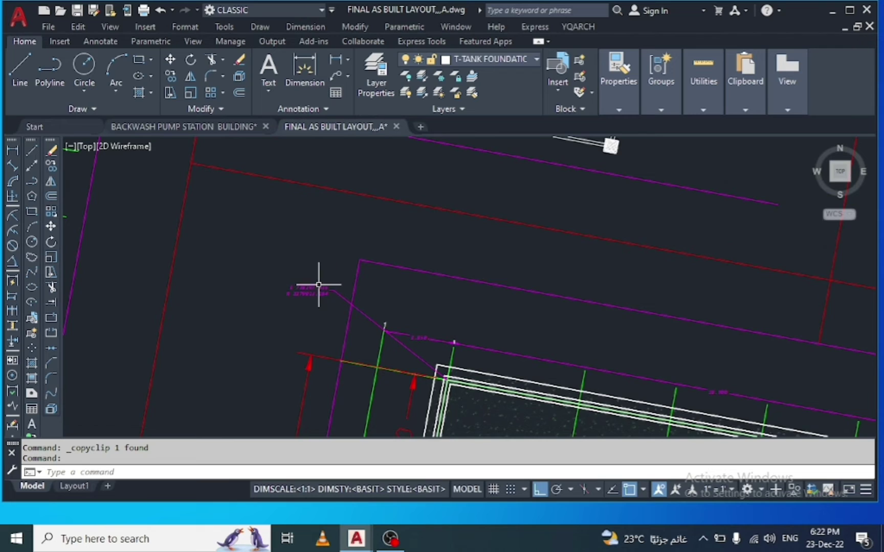
{"action": "scroll", "coordinate": [317, 274], "scroll_direction": "up", "scroll_amount": 2}
{"action": "left_click", "coordinate": [321, 254]}
{"action": "left_click", "coordinate": [252, 340]}
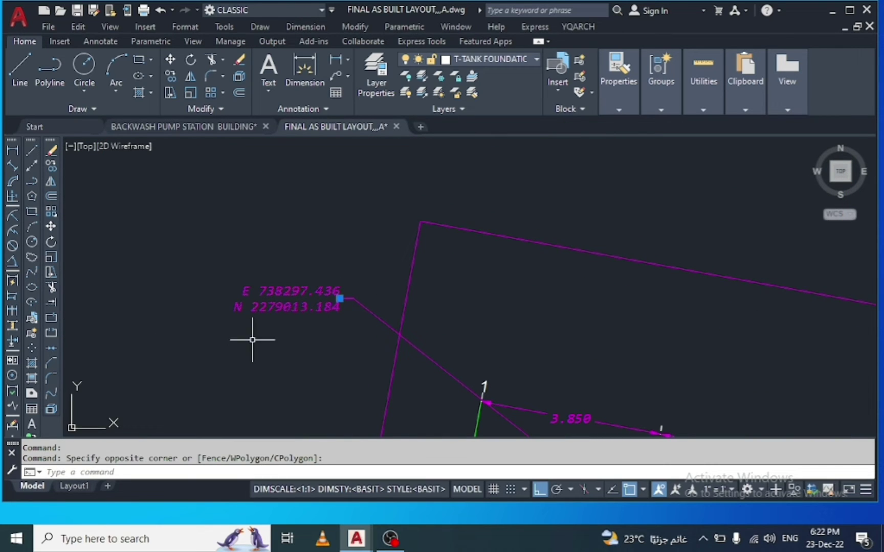
{"action": "key", "text": "ctrl+c"}
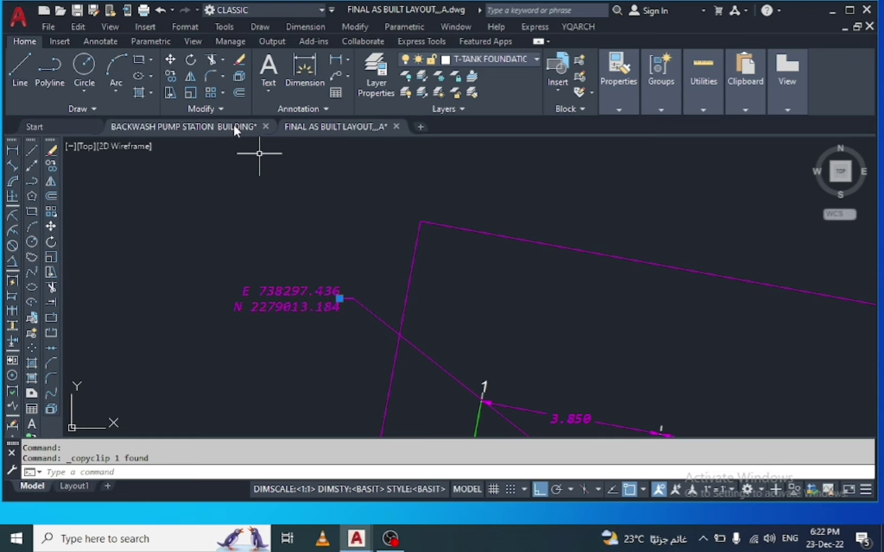
In the BACKWASH drawing, paste the E 738297.436 / N 2279013.184 label near the right plan's upper-left corner
{"action": "left_click", "coordinate": [237, 125]}
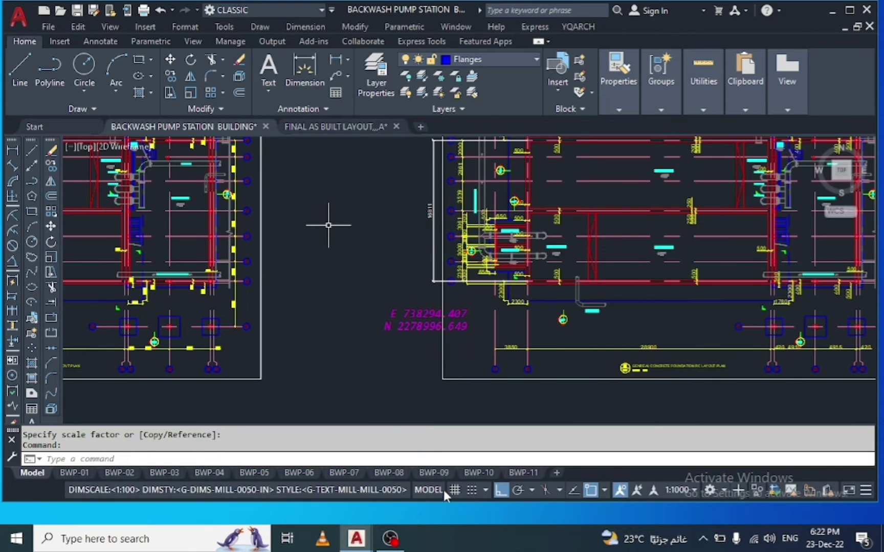
{"action": "scroll", "coordinate": [379, 276], "scroll_direction": "down", "scroll_amount": 5}
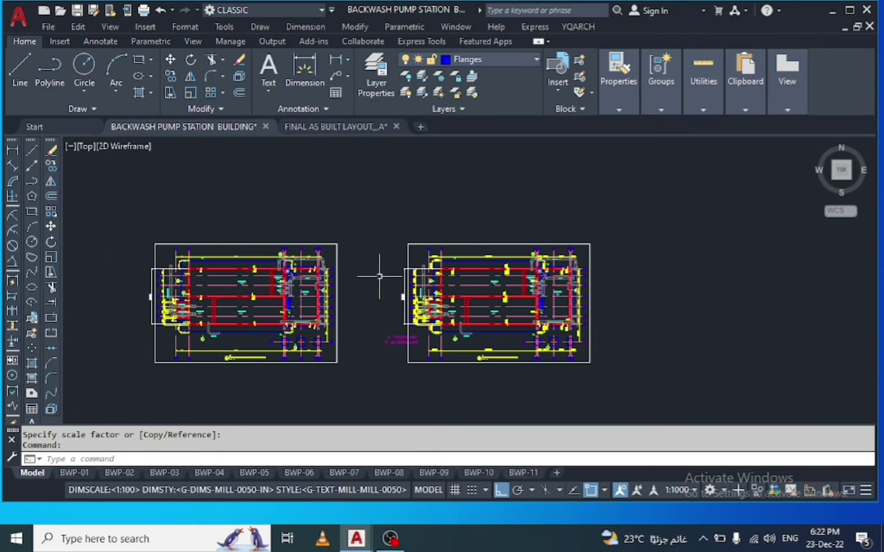
{"action": "scroll", "coordinate": [379, 276], "scroll_direction": "up", "scroll_amount": 5}
{"action": "right_click", "coordinate": [379, 191]}
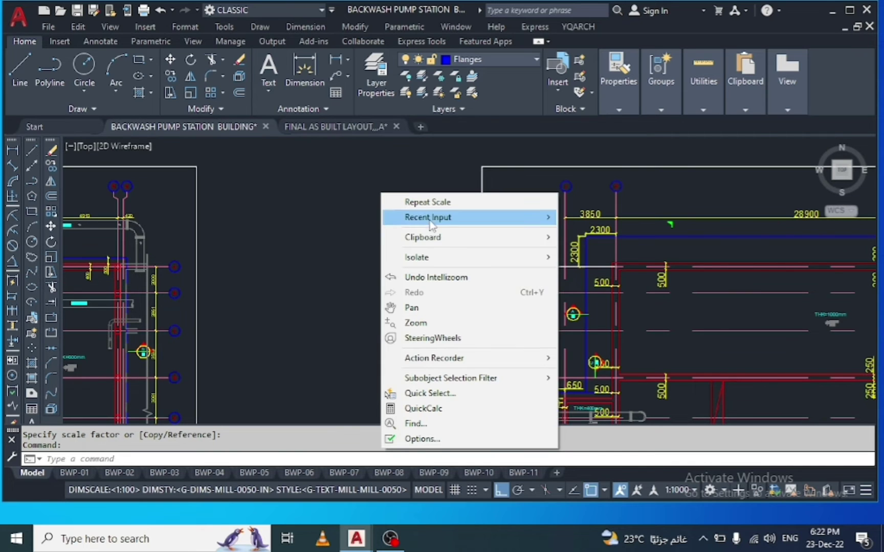
{"action": "mouse_move", "coordinate": [422, 237]}
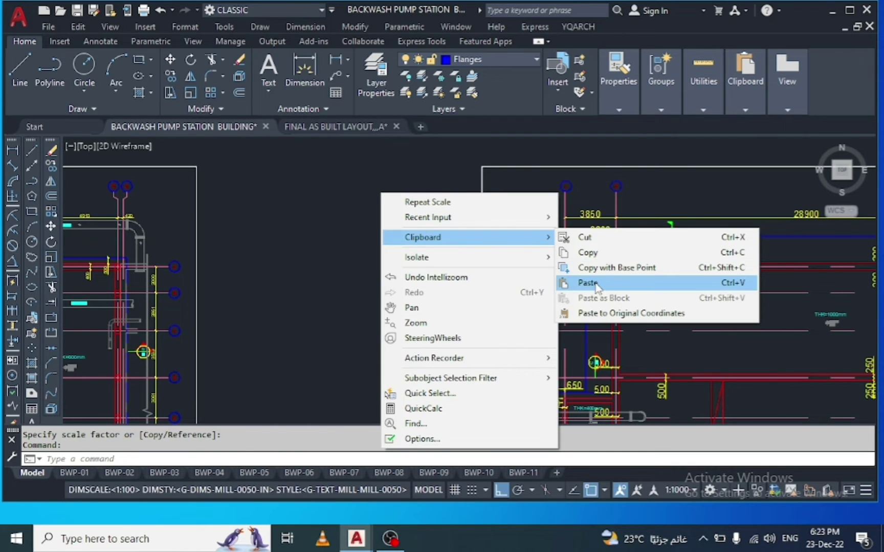
{"action": "left_click", "coordinate": [587, 283]}
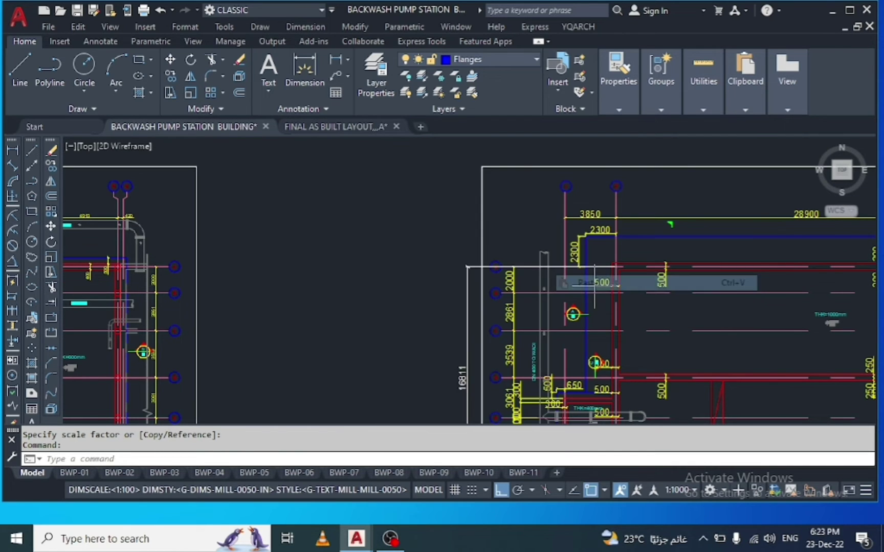
{"action": "left_click", "coordinate": [377, 246]}
Scale the pasted label up to match the first coordinate label
{"action": "left_click", "coordinate": [409, 214]}
{"action": "left_click", "coordinate": [320, 309]}
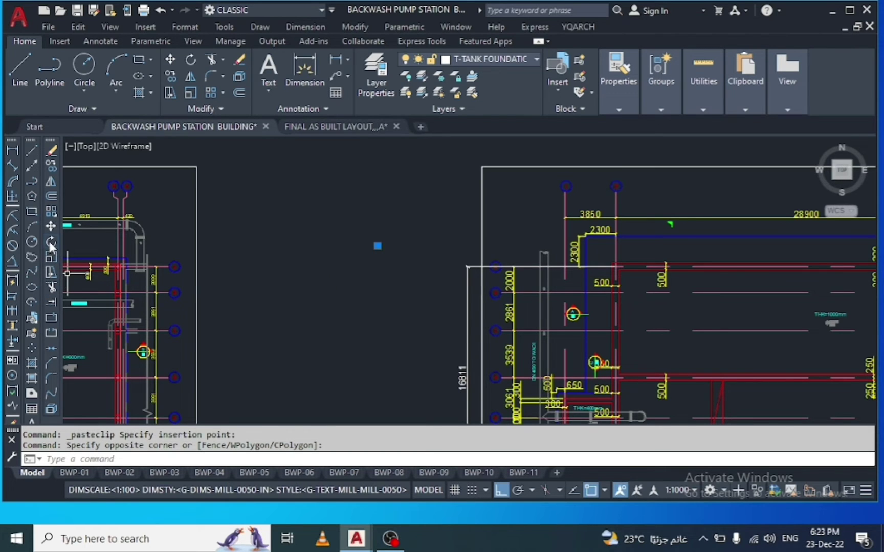
{"action": "left_click", "coordinate": [50, 257]}
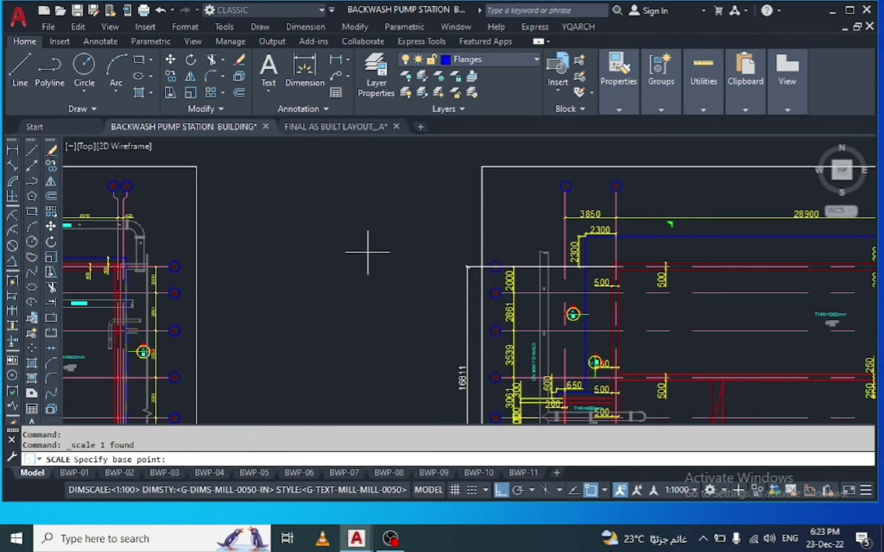
{"action": "left_click", "coordinate": [384, 244]}
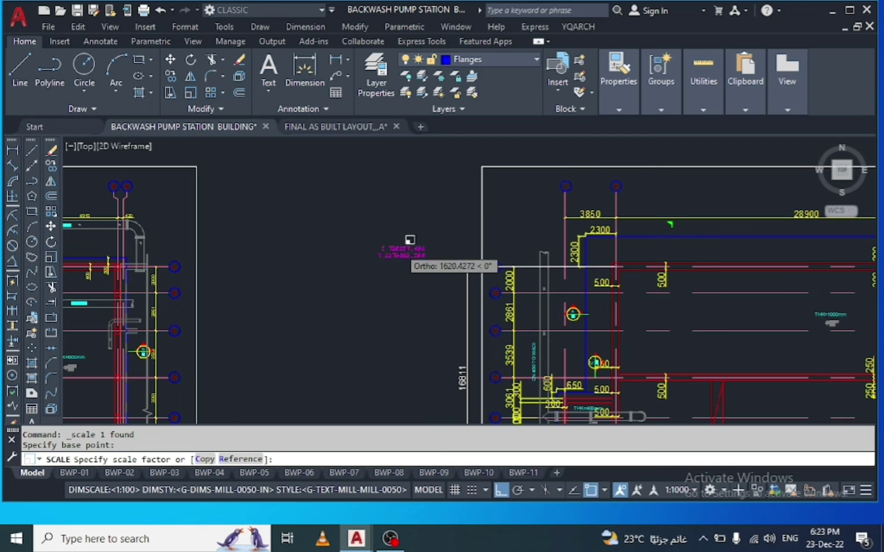
{"action": "left_click", "coordinate": [428, 282]}
{"action": "scroll", "coordinate": [376, 232], "scroll_direction": "down", "scroll_amount": 5}
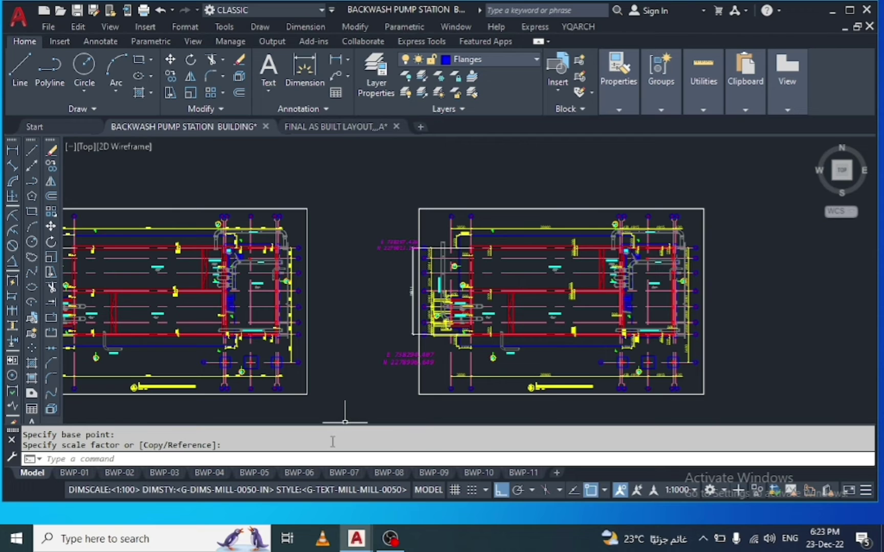
{"action": "left_click", "coordinate": [329, 460]}
Start ALIGN and select the whole right-hand pump station plan
{"action": "type", "text": "lign"}
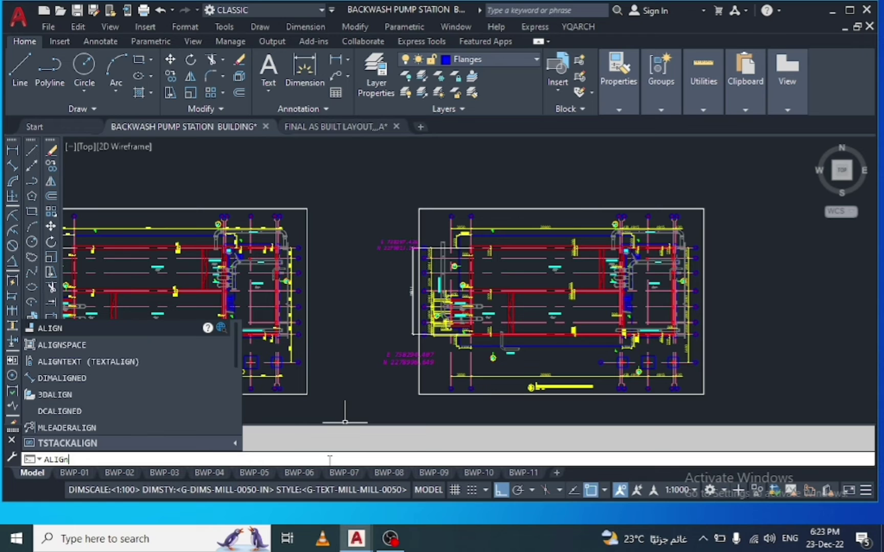
{"action": "key", "text": "Return"}
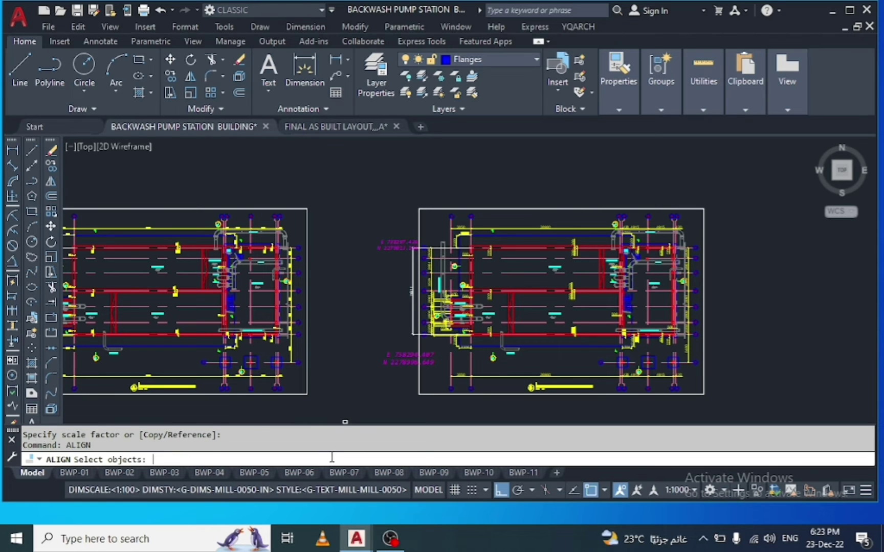
{"action": "left_click", "coordinate": [471, 215]}
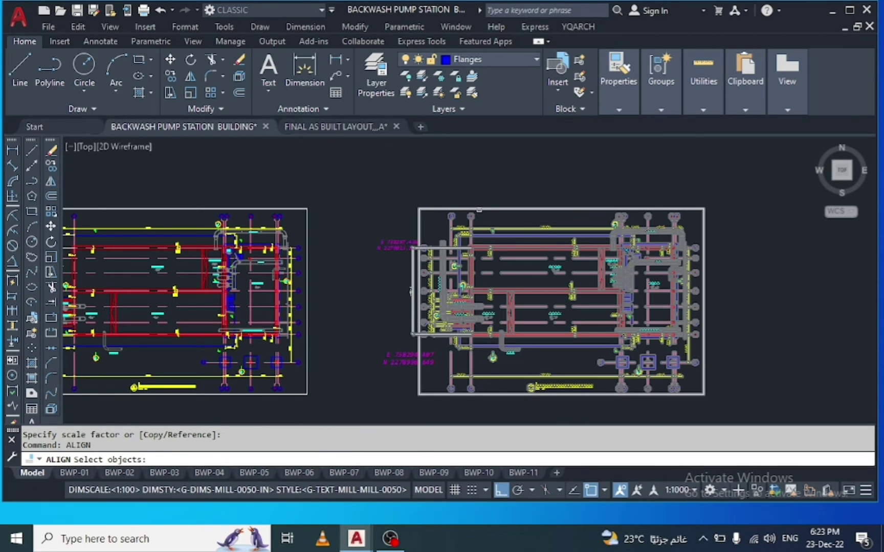
{"action": "left_click", "coordinate": [480, 210]}
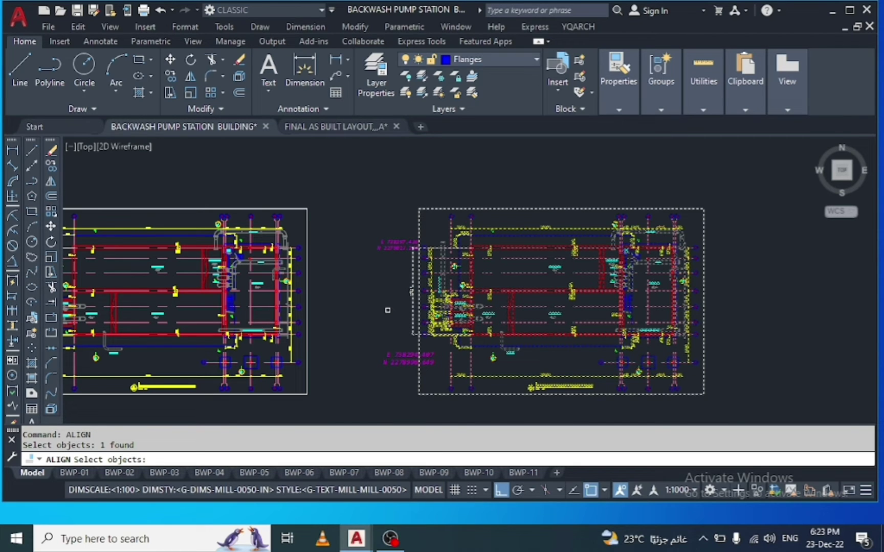
{"action": "key", "text": "Return"}
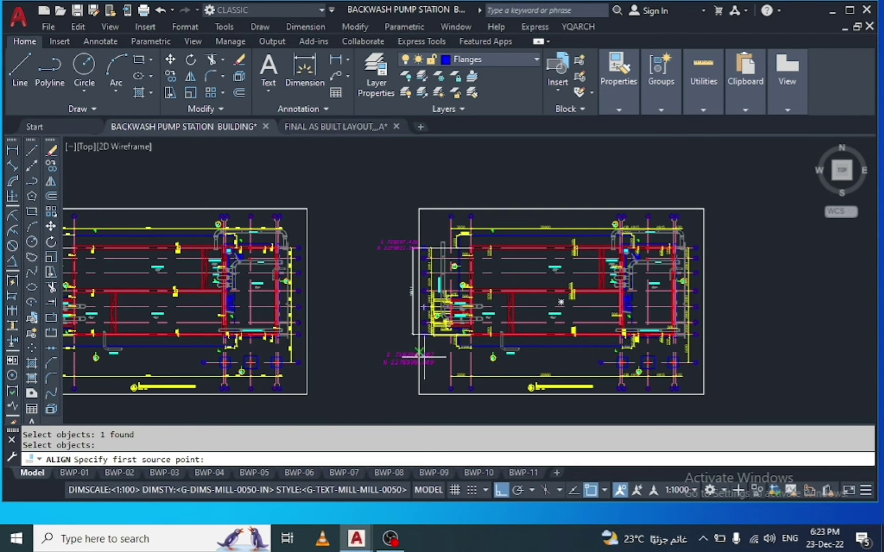
{"action": "scroll", "coordinate": [458, 342], "scroll_direction": "up", "scroll_amount": 3}
{"action": "scroll", "coordinate": [460, 338], "scroll_direction": "up", "scroll_amount": 4}
{"action": "scroll", "coordinate": [509, 316], "scroll_direction": "up", "scroll_amount": 3}
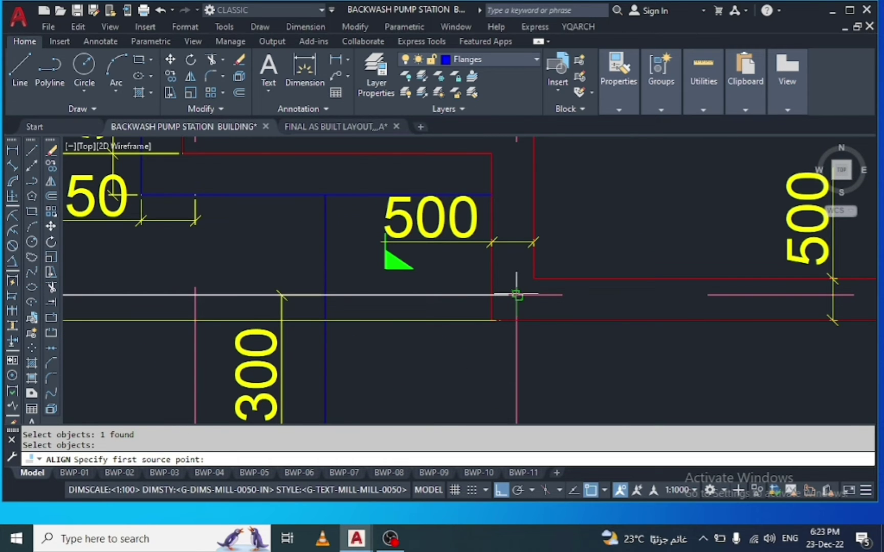
Map the plan's corner to first destination point 738294.407, 2278996.649
{"action": "left_click", "coordinate": [517, 296]}
{"action": "scroll", "coordinate": [516, 295], "scroll_direction": "down", "scroll_amount": 1}
{"action": "scroll", "coordinate": [516, 292], "scroll_direction": "down", "scroll_amount": 2}
{"action": "scroll", "coordinate": [516, 290], "scroll_direction": "down", "scroll_amount": 2}
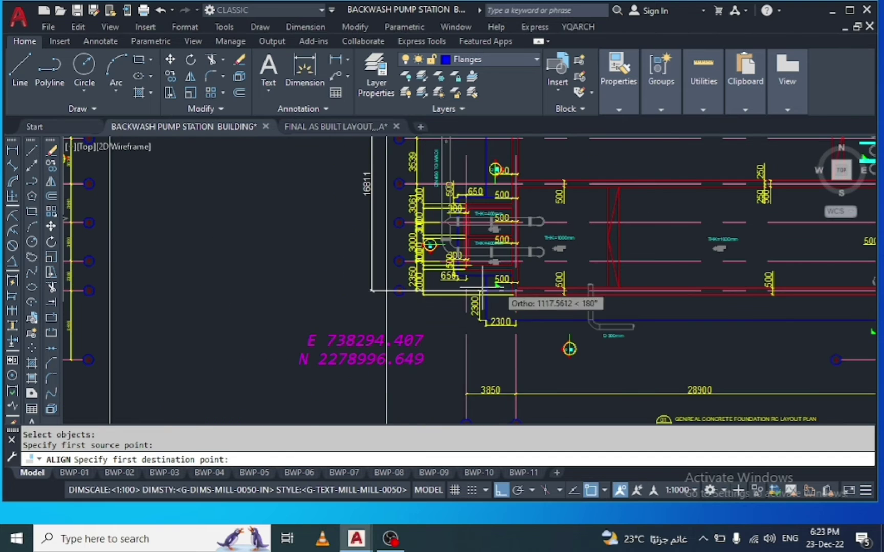
{"action": "scroll", "coordinate": [309, 402], "scroll_direction": "up", "scroll_amount": 2}
{"action": "scroll", "coordinate": [295, 381], "scroll_direction": "up", "scroll_amount": 2}
{"action": "scroll", "coordinate": [294, 373], "scroll_direction": "down", "scroll_amount": 2}
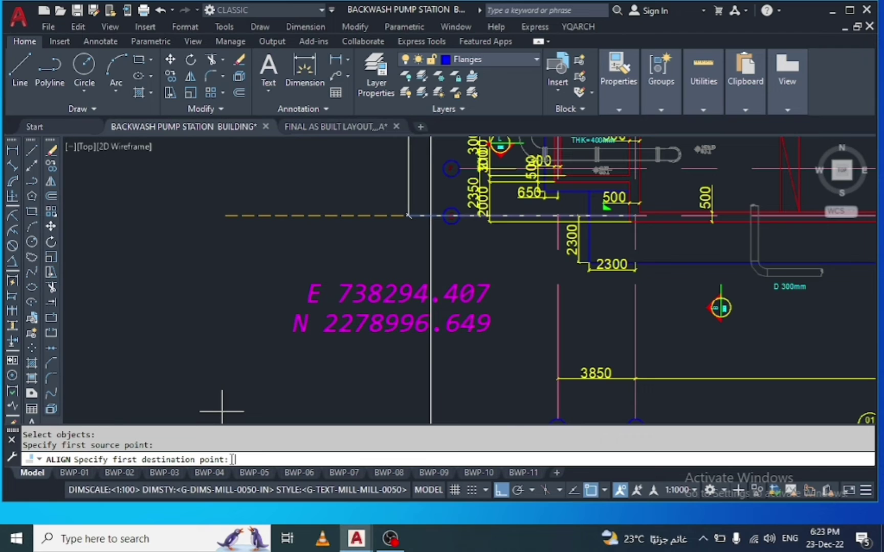
{"action": "type", "text": "7"}
{"action": "type", "text": "9"}
{"action": "type", "text": "2"}
{"action": "type", "text": "78"}
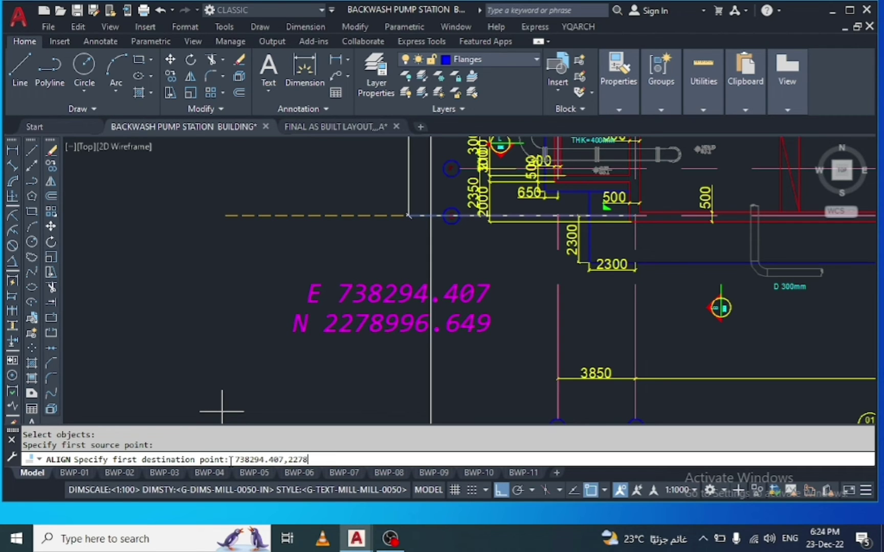
{"action": "type", "text": "9"}
{"action": "key", "text": "Return"}
Pick the wall corner as the second source point, with Ortho turned off
{"action": "scroll", "coordinate": [292, 342], "scroll_direction": "down", "scroll_amount": 5}
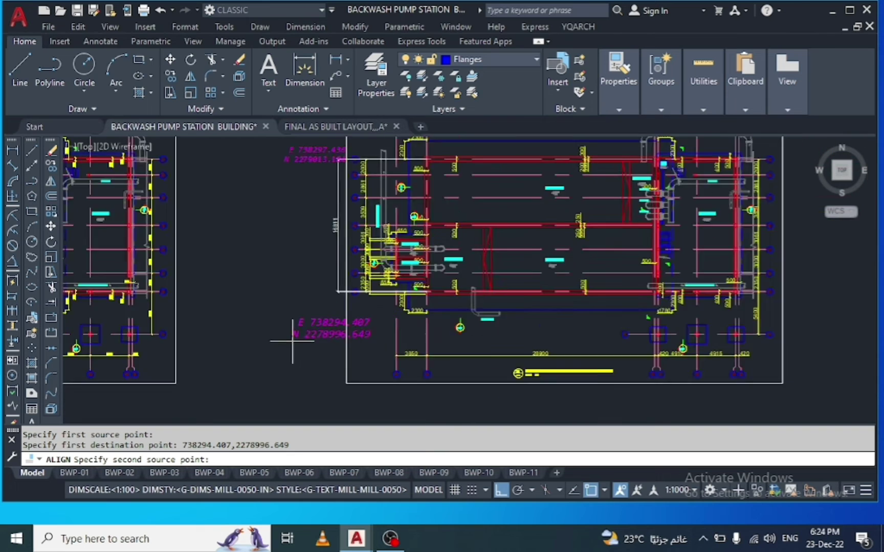
{"action": "scroll", "coordinate": [293, 342], "scroll_direction": "down", "scroll_amount": 2}
{"action": "scroll", "coordinate": [334, 221], "scroll_direction": "up", "scroll_amount": 4}
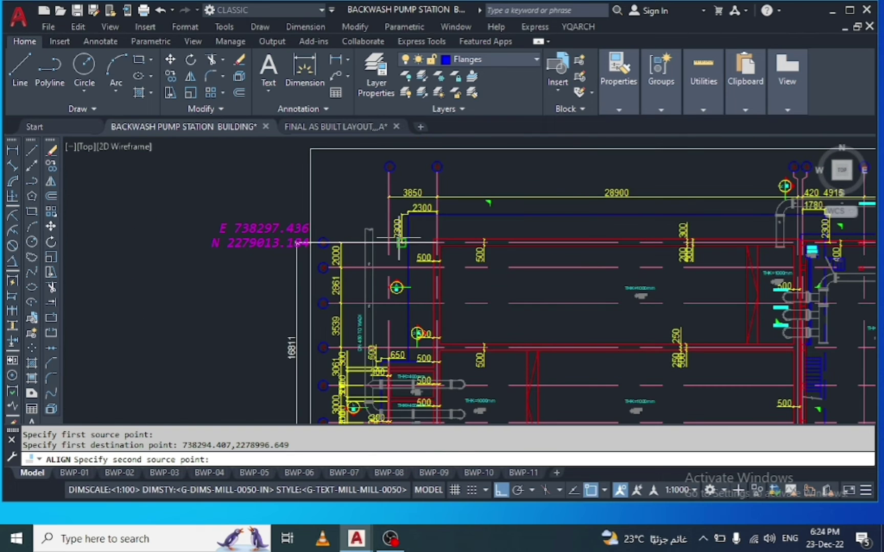
{"action": "scroll", "coordinate": [399, 239], "scroll_direction": "up", "scroll_amount": 2}
{"action": "scroll", "coordinate": [480, 249], "scroll_direction": "up", "scroll_amount": 4}
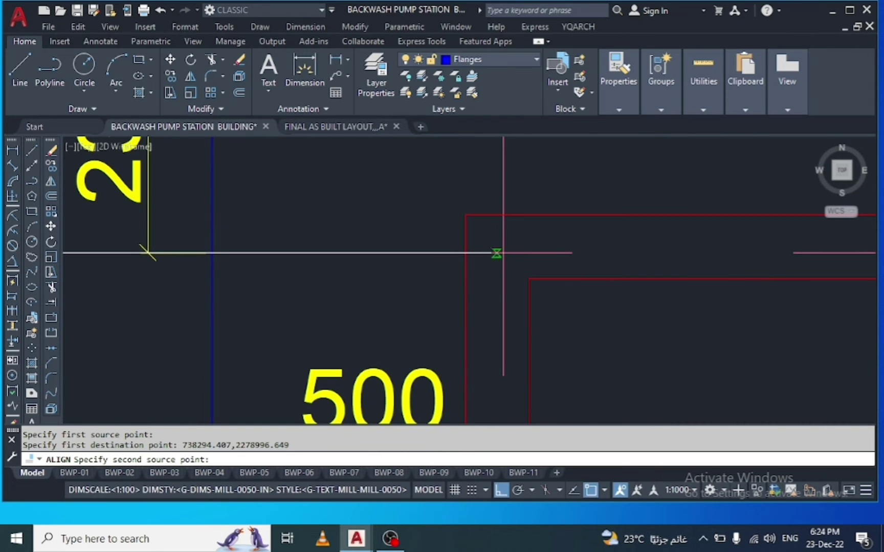
{"action": "left_click", "coordinate": [496, 253]}
{"action": "scroll", "coordinate": [432, 283], "scroll_direction": "down", "scroll_amount": 2}
{"action": "scroll", "coordinate": [433, 282], "scroll_direction": "down", "scroll_amount": 1}
{"action": "scroll", "coordinate": [297, 330], "scroll_direction": "down", "scroll_amount": 3}
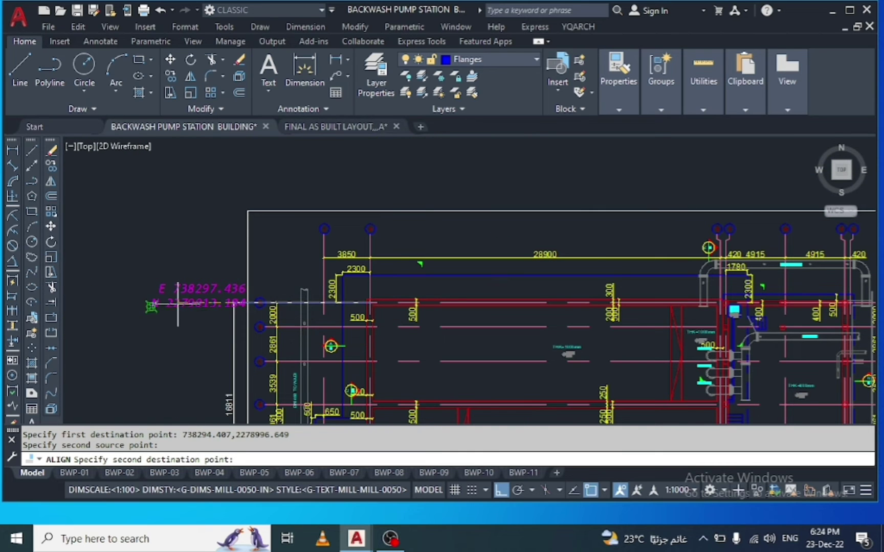
{"action": "left_click", "coordinate": [497, 493]}
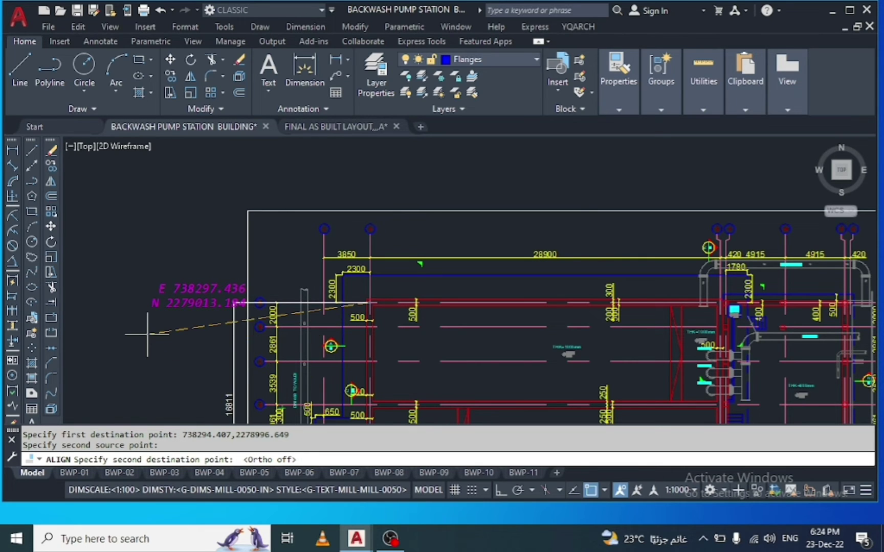
Set second destination 738297.436, 2279013.184 and accept scaling the plan to the points
{"action": "type", "text": "738297."}
{"action": "type", "text": "436,2279013."}
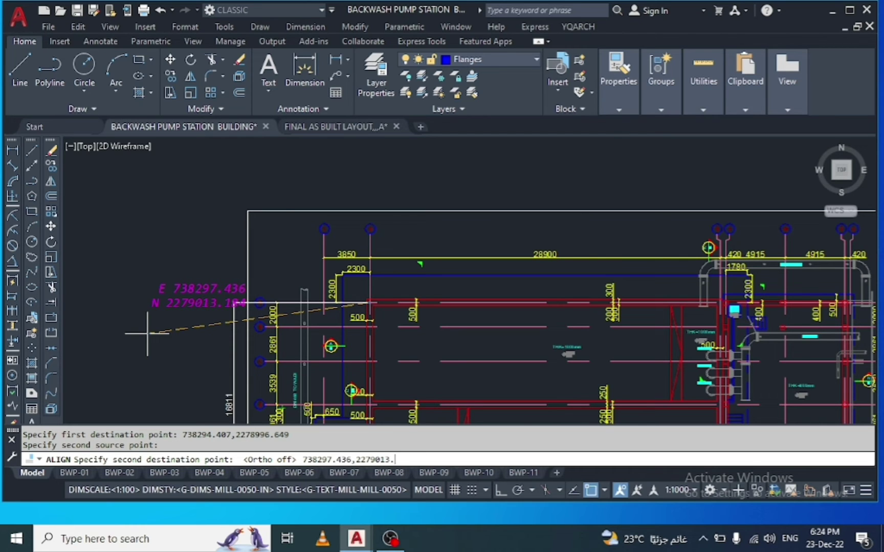
{"action": "type", "text": "4"}
{"action": "key", "text": "Return"}
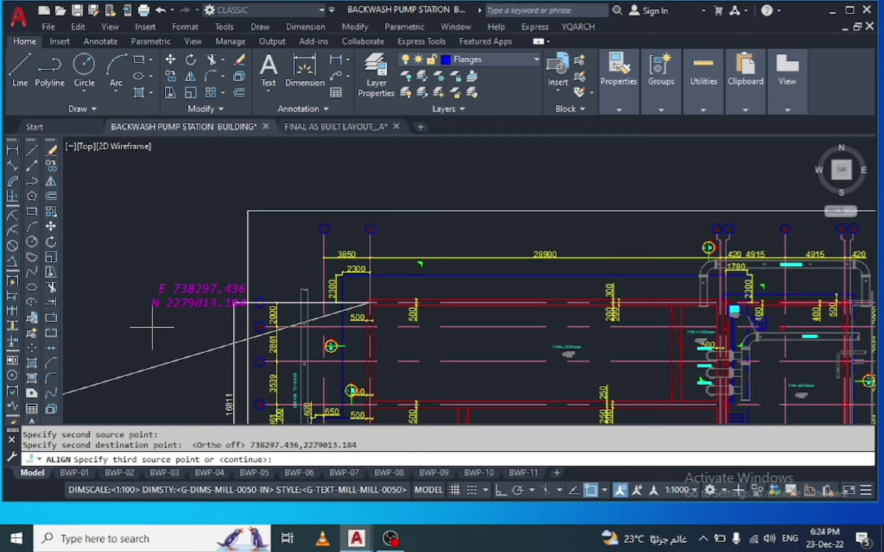
{"action": "key", "text": "Return"}
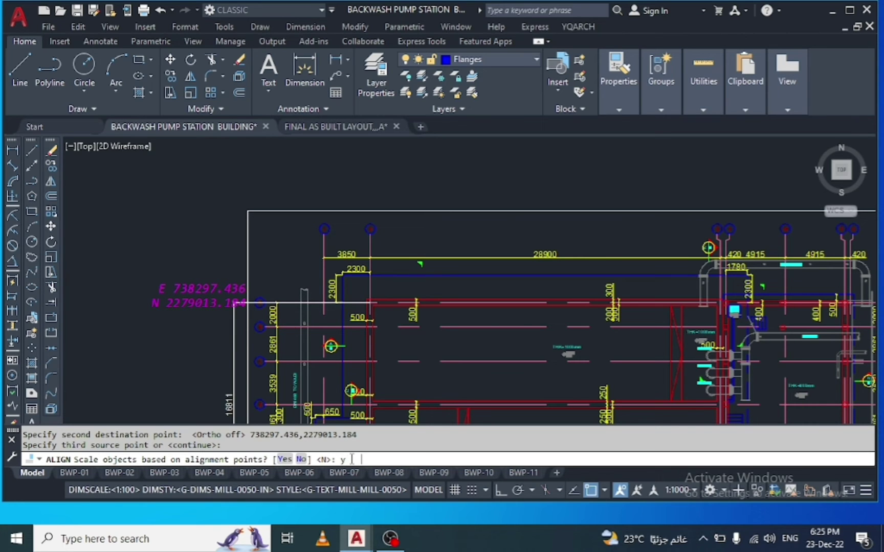
{"action": "key", "text": "Return"}
{"action": "scroll", "coordinate": [365, 302], "scroll_direction": "down", "scroll_amount": 4}
{"action": "scroll", "coordinate": [366, 305], "scroll_direction": "down", "scroll_amount": 4}
{"action": "scroll", "coordinate": [366, 305], "scroll_direction": "down", "scroll_amount": 5}
Zoom to extents, then zoom in on the realigned, rotated pump station plan
{"action": "type", "text": "z"}
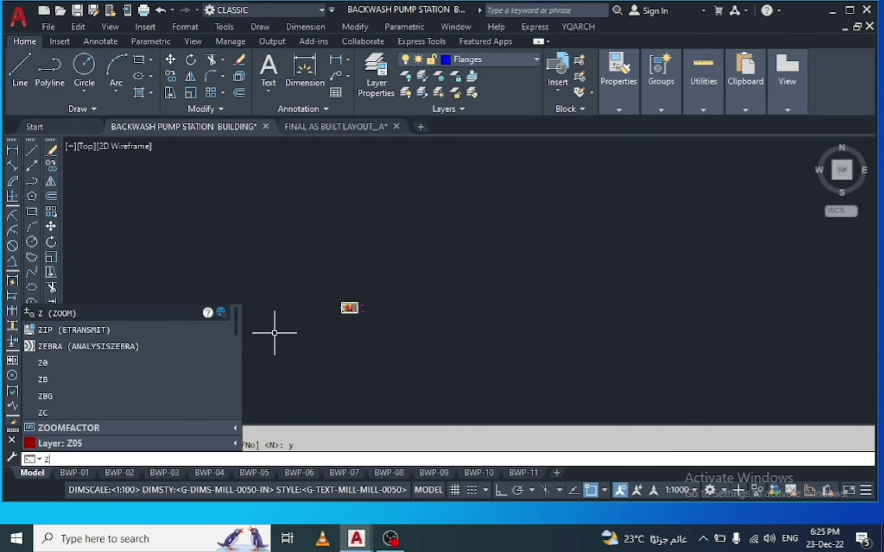
{"action": "key", "text": "Return"}
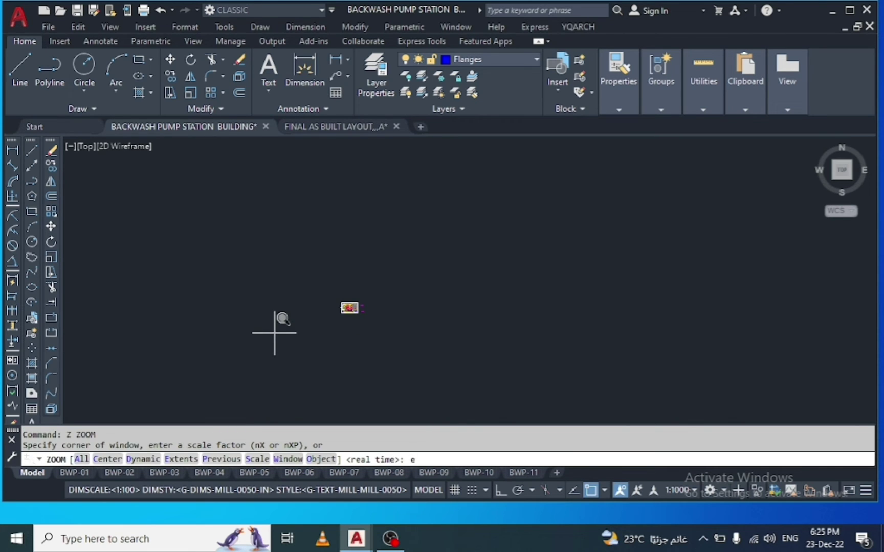
{"action": "key", "text": "Return"}
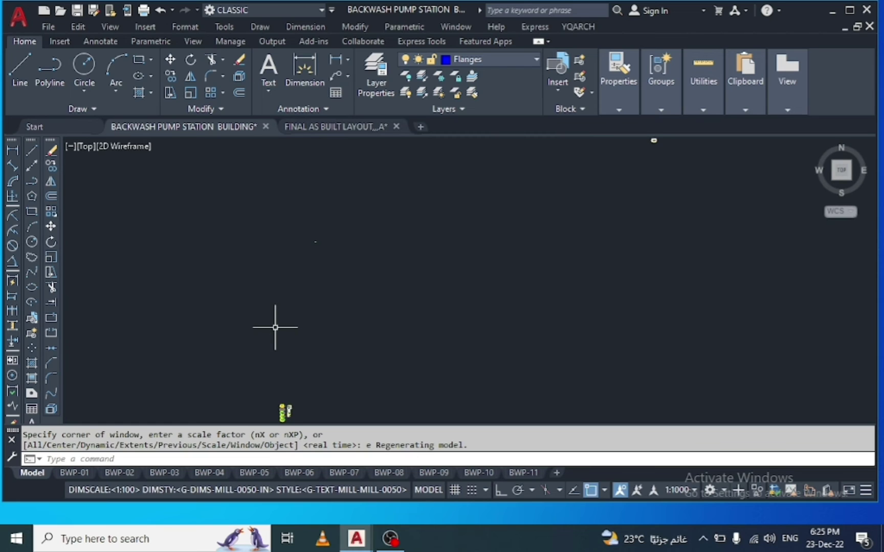
{"action": "scroll", "coordinate": [305, 253], "scroll_direction": "up", "scroll_amount": 3}
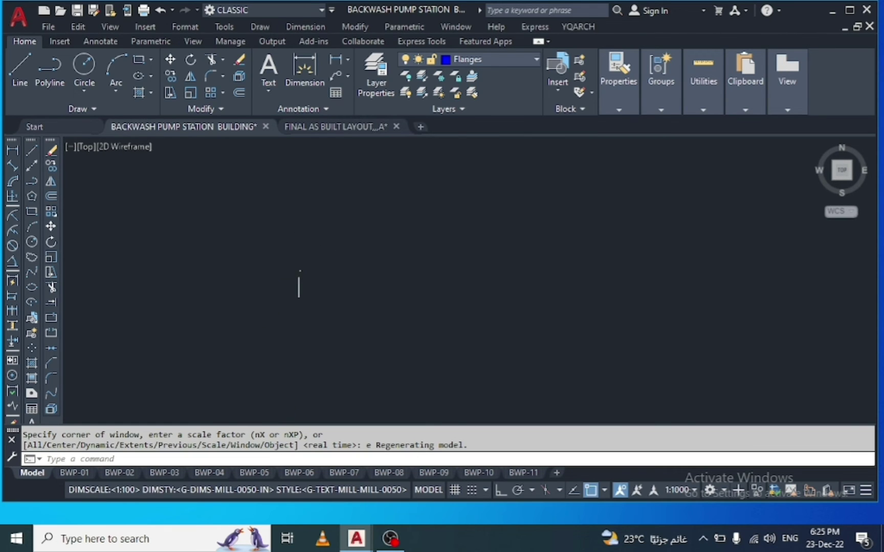
{"action": "scroll", "coordinate": [221, 239], "scroll_direction": "up", "scroll_amount": 3}
{"action": "scroll", "coordinate": [240, 266], "scroll_direction": "up", "scroll_amount": 2}
{"action": "scroll", "coordinate": [225, 253], "scroll_direction": "up", "scroll_amount": 3}
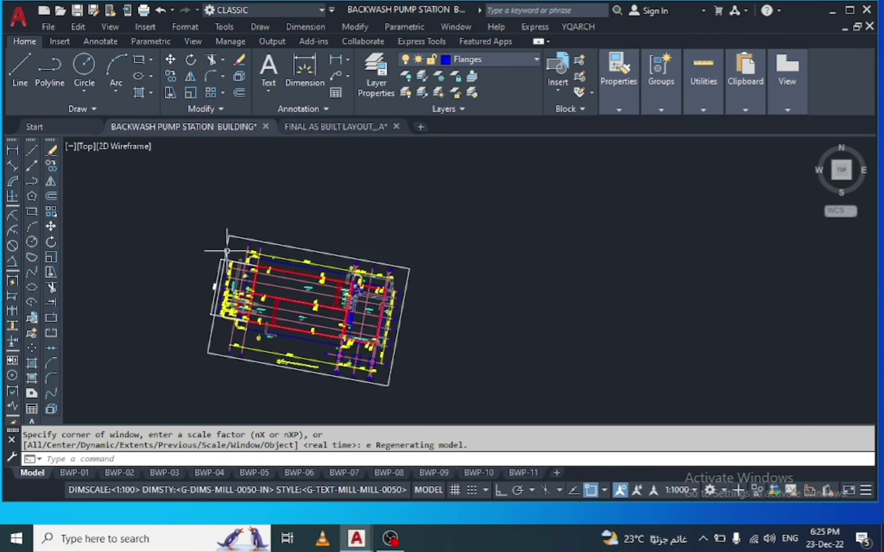
{"action": "scroll", "coordinate": [217, 258], "scroll_direction": "up", "scroll_amount": 4}
{"action": "scroll", "coordinate": [374, 202], "scroll_direction": "down", "scroll_amount": 5}
{"action": "scroll", "coordinate": [331, 247], "scroll_direction": "down", "scroll_amount": 1}
{"action": "scroll", "coordinate": [331, 272], "scroll_direction": "up", "scroll_amount": 2}
{"action": "scroll", "coordinate": [358, 274], "scroll_direction": "up", "scroll_amount": 3}
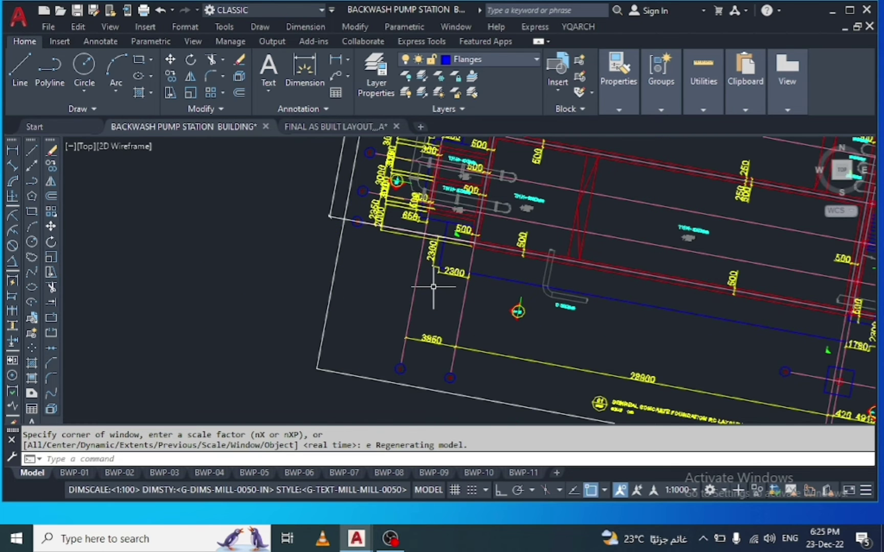
{"action": "type", "text": "k"}
Restart the E/N coordinate-labelling command
{"action": "key", "text": "Return"}
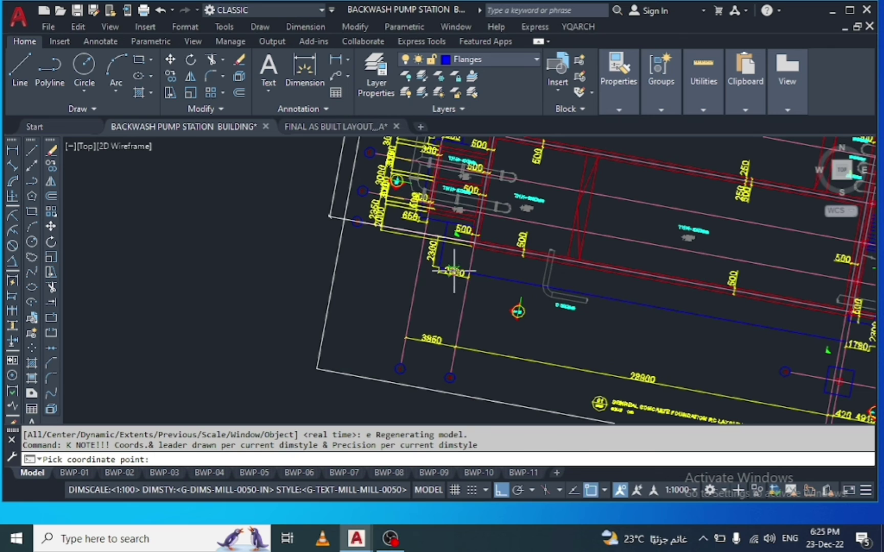
{"action": "scroll", "coordinate": [469, 247], "scroll_direction": "up", "scroll_amount": 2}
{"action": "scroll", "coordinate": [469, 240], "scroll_direction": "up", "scroll_amount": 2}
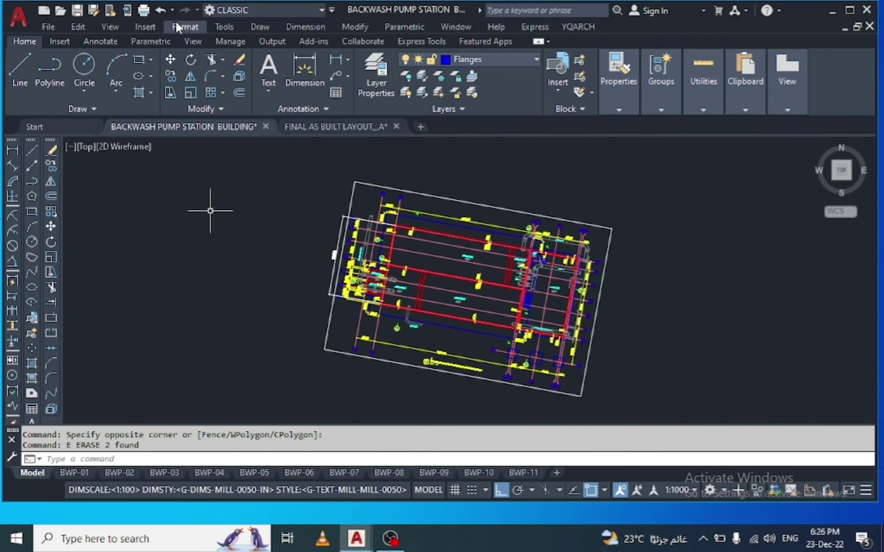
Make Standard the current dimension style, replacing G-DIMS-MILL-0050-IN and discarding its overrides
{"action": "left_click", "coordinate": [183, 26]}
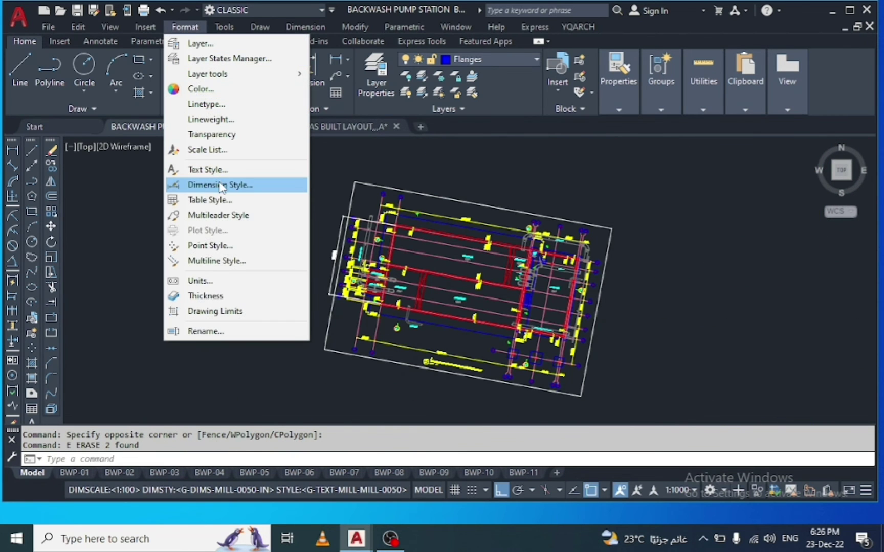
{"action": "left_click", "coordinate": [215, 184]}
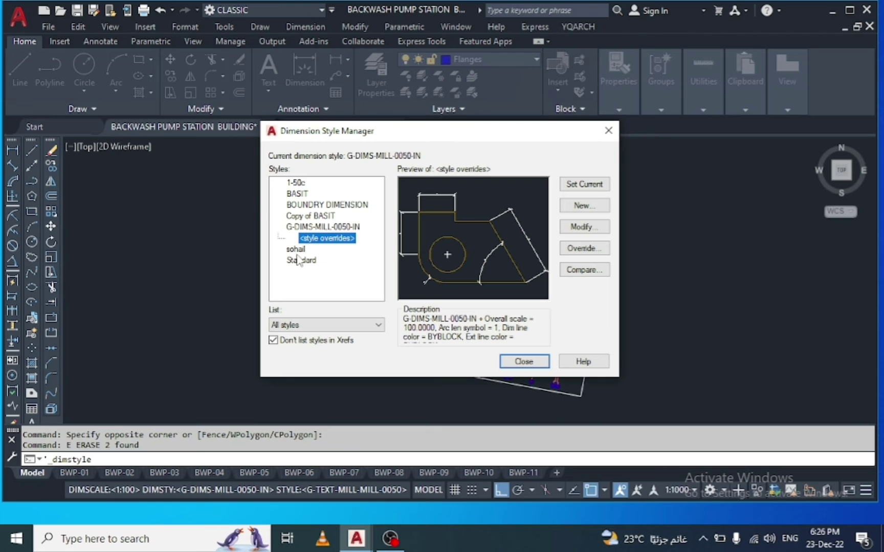
{"action": "left_click", "coordinate": [305, 261]}
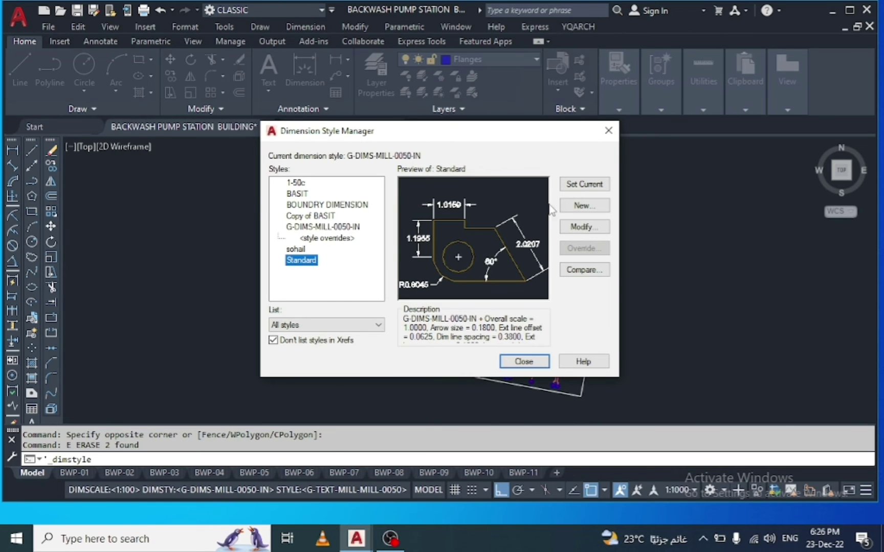
{"action": "left_click", "coordinate": [576, 228]}
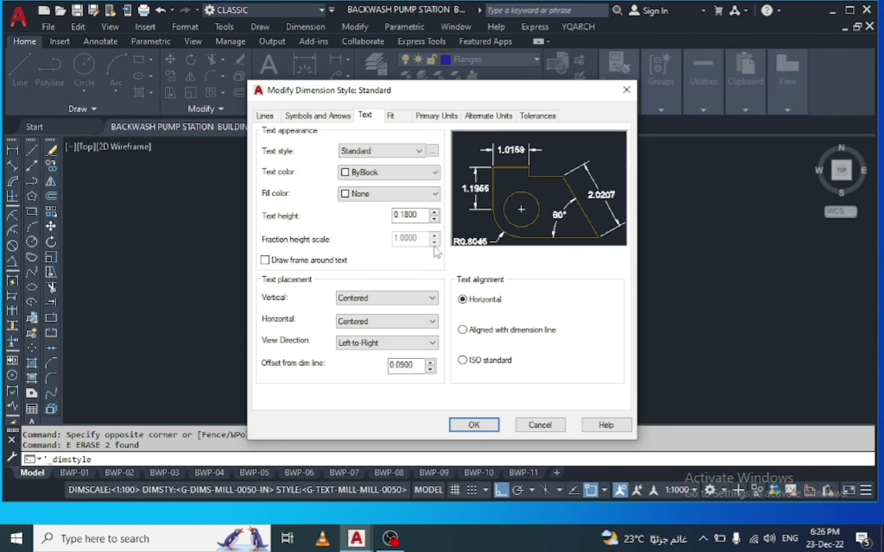
{"action": "left_click", "coordinate": [475, 426]}
{"action": "left_click", "coordinate": [572, 186]}
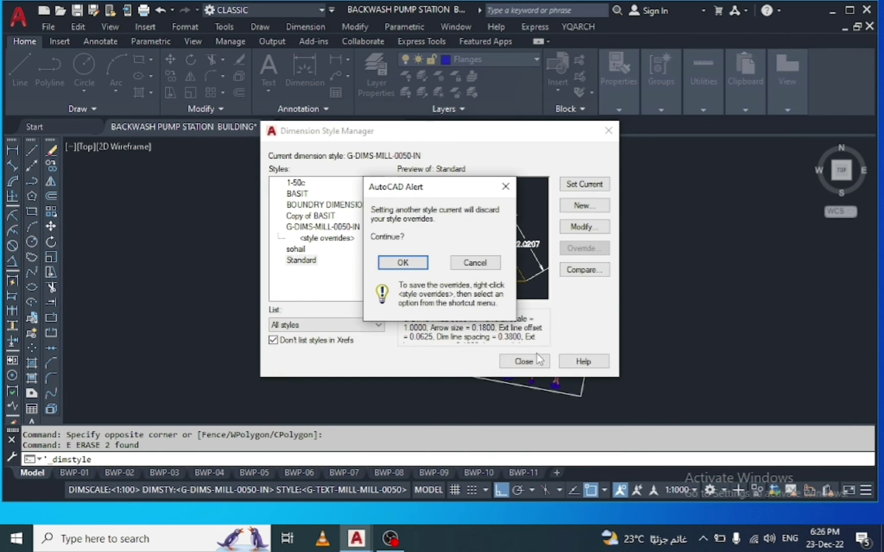
{"action": "left_click", "coordinate": [402, 262]}
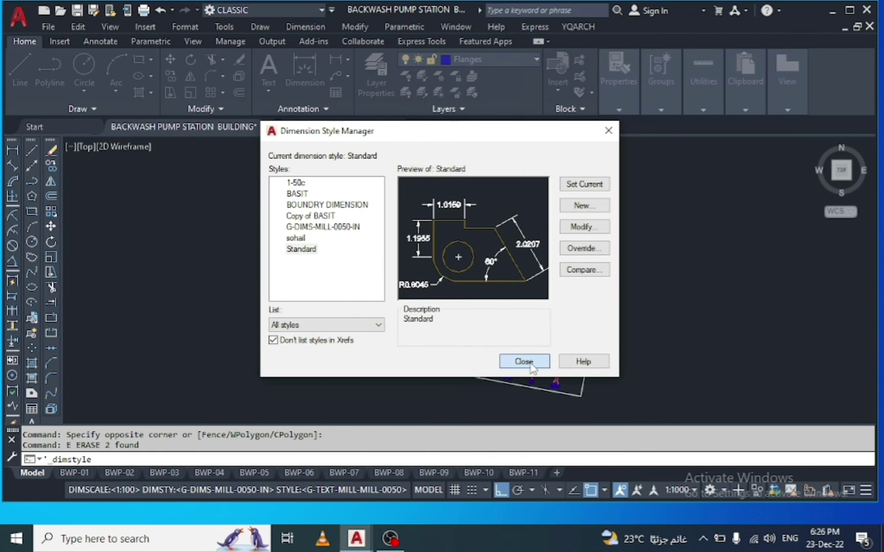
{"action": "left_click", "coordinate": [524, 361]}
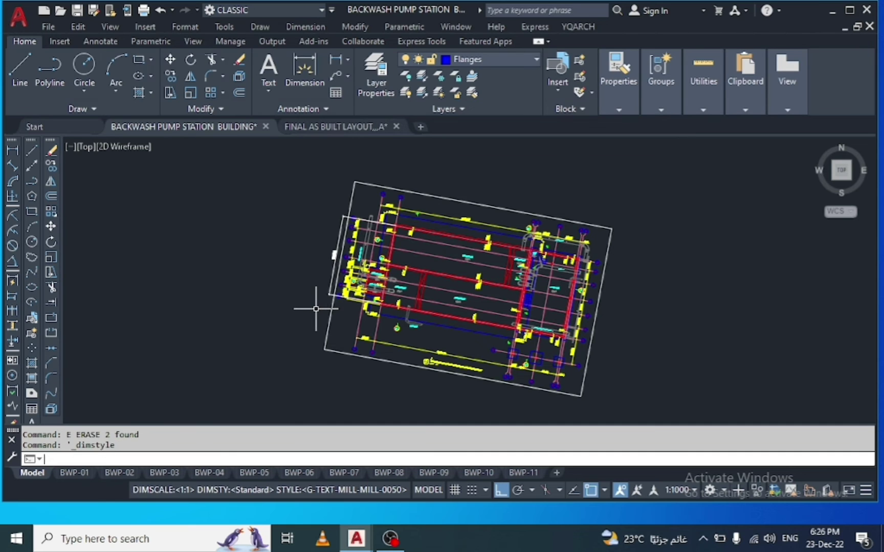
{"action": "left_click", "coordinate": [448, 459]}
{"action": "type", "text": "k"}
Add an E/N coordinate label to the first wall corner
{"action": "key", "text": "Return"}
{"action": "scroll", "coordinate": [307, 313], "scroll_direction": "up", "scroll_amount": 5}
{"action": "scroll", "coordinate": [297, 318], "scroll_direction": "up", "scroll_amount": 2}
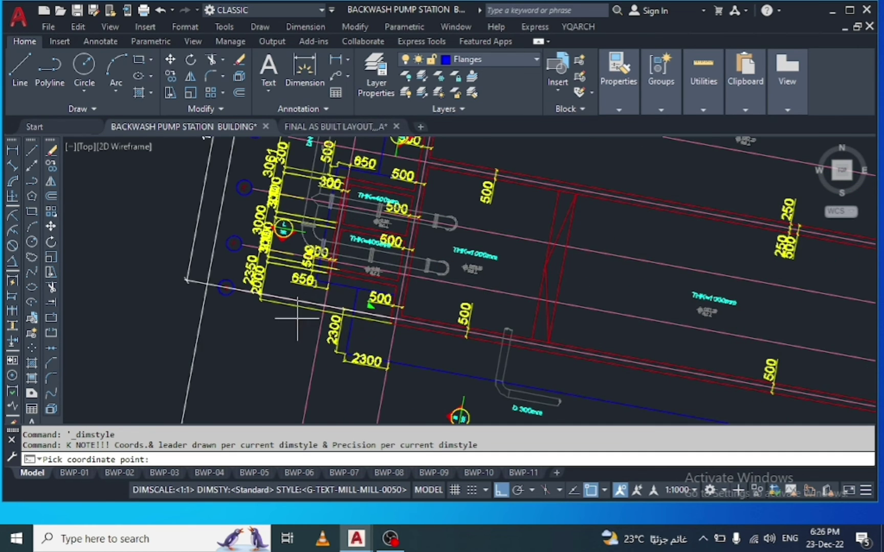
{"action": "scroll", "coordinate": [404, 320], "scroll_direction": "up", "scroll_amount": 3}
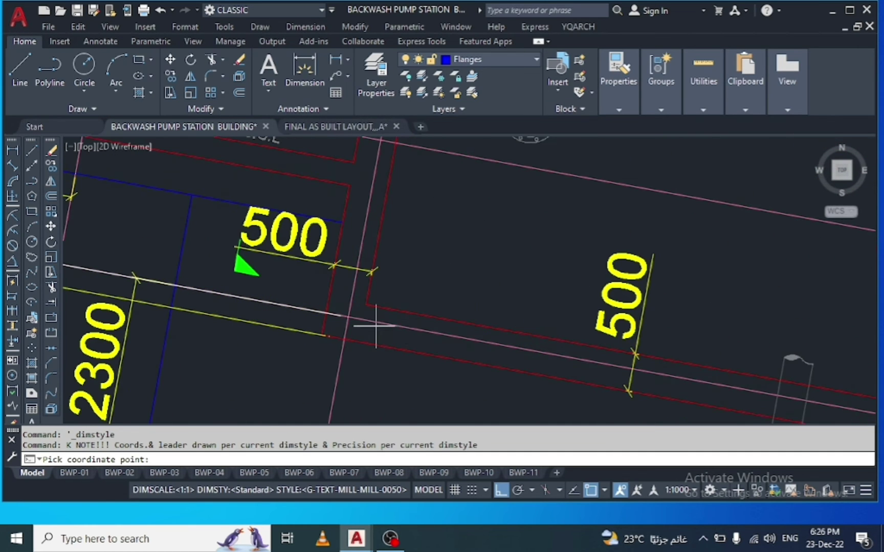
{"action": "left_click", "coordinate": [348, 317]}
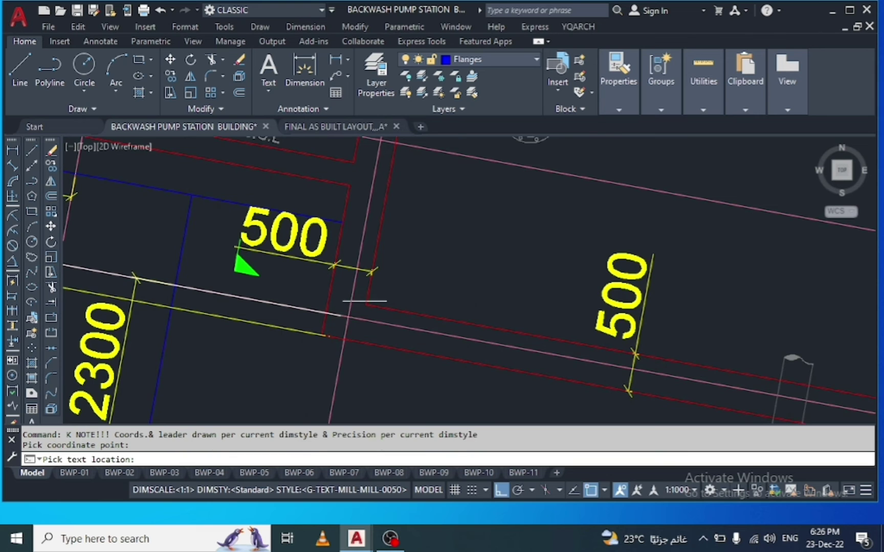
{"action": "scroll", "coordinate": [351, 306], "scroll_direction": "down", "scroll_amount": 3}
{"action": "scroll", "coordinate": [409, 348], "scroll_direction": "down", "scroll_amount": 2}
{"action": "scroll", "coordinate": [306, 333], "scroll_direction": "down", "scroll_amount": 1}
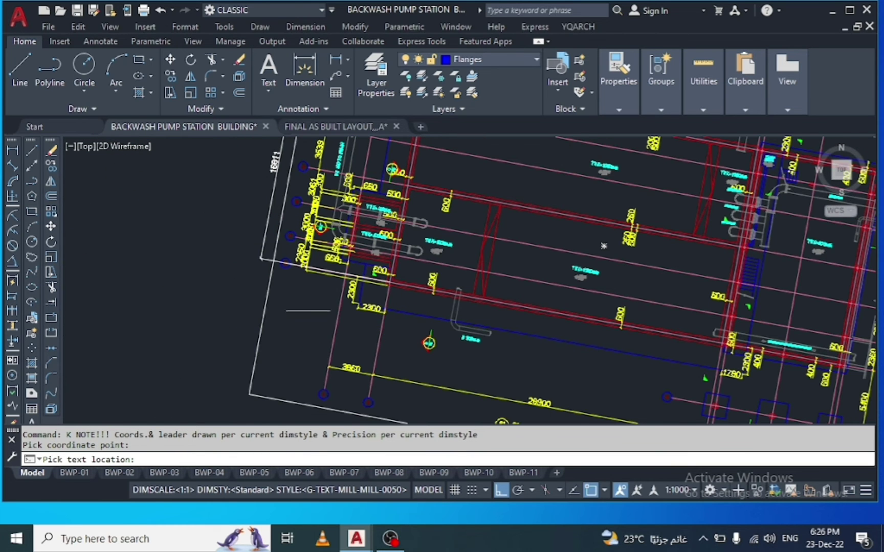
{"action": "left_click", "coordinate": [312, 306]}
{"action": "scroll", "coordinate": [310, 296], "scroll_direction": "up", "scroll_amount": 4}
{"action": "scroll", "coordinate": [280, 321], "scroll_direction": "up", "scroll_amount": 3}
{"action": "scroll", "coordinate": [268, 335], "scroll_direction": "up", "scroll_amount": 2}
{"action": "scroll", "coordinate": [269, 338], "scroll_direction": "down", "scroll_amount": 4}
{"action": "scroll", "coordinate": [276, 353], "scroll_direction": "down", "scroll_amount": 3}
{"action": "scroll", "coordinate": [279, 358], "scroll_direction": "down", "scroll_amount": 5}
{"action": "scroll", "coordinate": [289, 302], "scroll_direction": "up", "scroll_amount": 4}
{"action": "scroll", "coordinate": [292, 252], "scroll_direction": "up", "scroll_amount": 3}
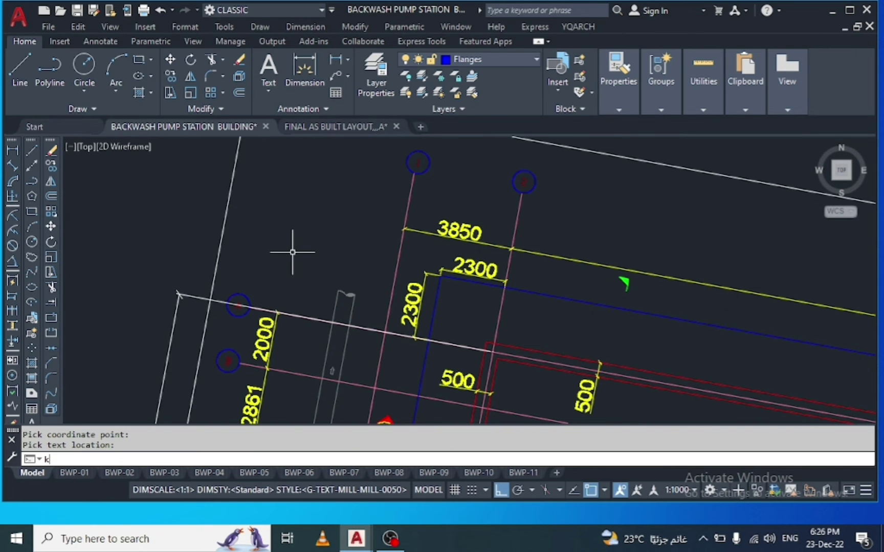
Label the corner intersection E 738297.4360 / N 2279013.1840, then bring up FINAL AS BUILT LAYOUT
{"action": "key", "text": "Return"}
{"action": "scroll", "coordinate": [479, 347], "scroll_direction": "up", "scroll_amount": 3}
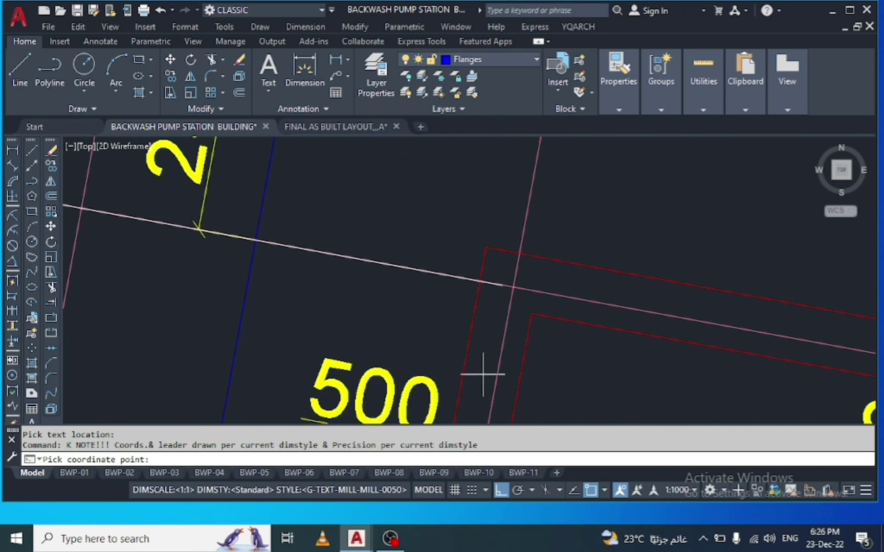
{"action": "left_click", "coordinate": [514, 288]}
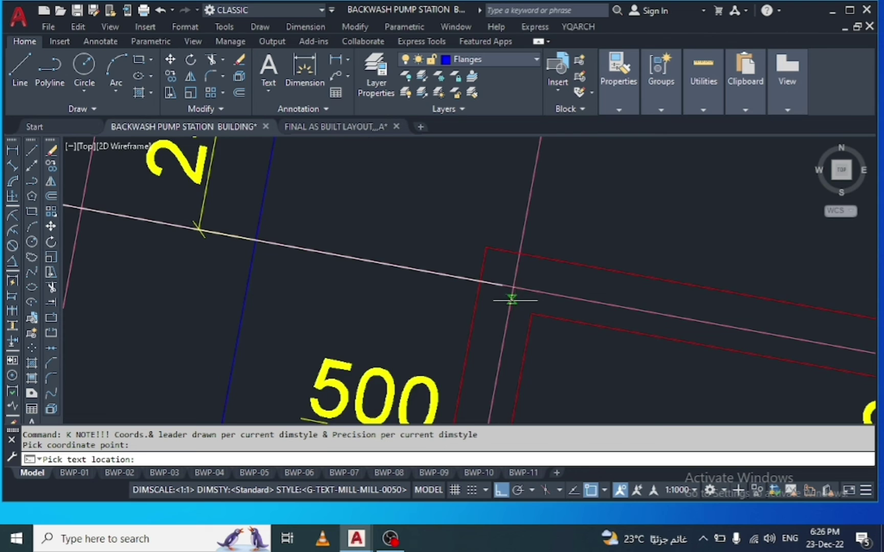
{"action": "scroll", "coordinate": [511, 297], "scroll_direction": "down", "scroll_amount": 3}
{"action": "scroll", "coordinate": [476, 266], "scroll_direction": "down", "scroll_amount": 2}
{"action": "left_click", "coordinate": [406, 210]}
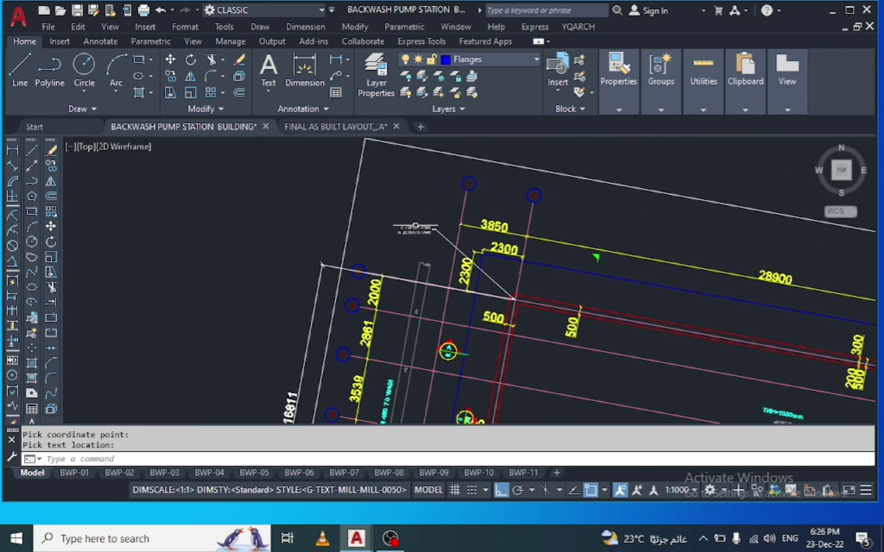
{"action": "scroll", "coordinate": [405, 207], "scroll_direction": "up", "scroll_amount": 3}
{"action": "scroll", "coordinate": [407, 205], "scroll_direction": "up", "scroll_amount": 3}
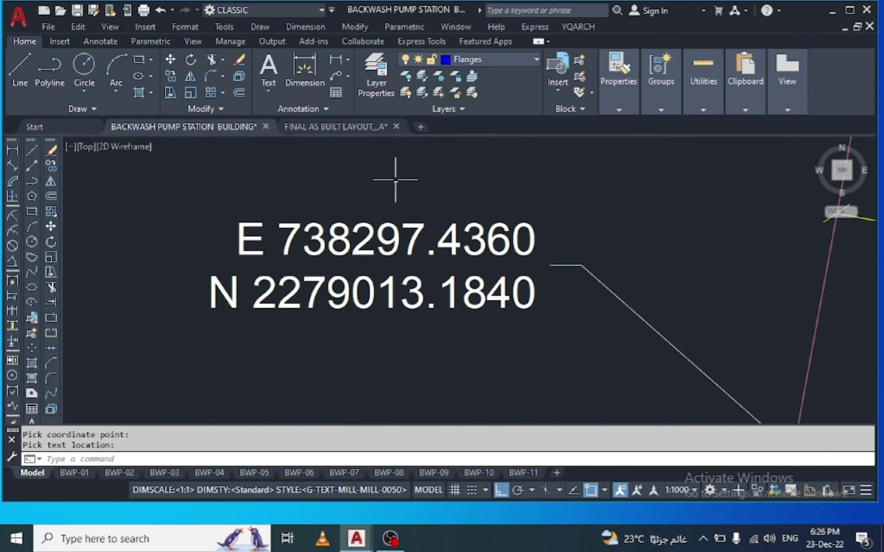
{"action": "left_click", "coordinate": [337, 126]}
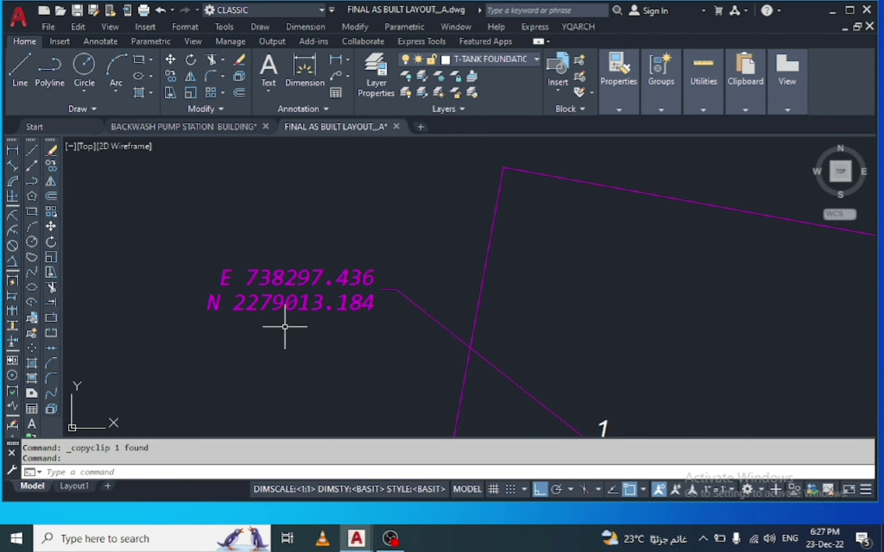
Inspect the pump station drawing's corner labels, including E 738294.4070 / N 2278996.6490
{"action": "scroll", "coordinate": [291, 309], "scroll_direction": "up", "scroll_amount": 3}
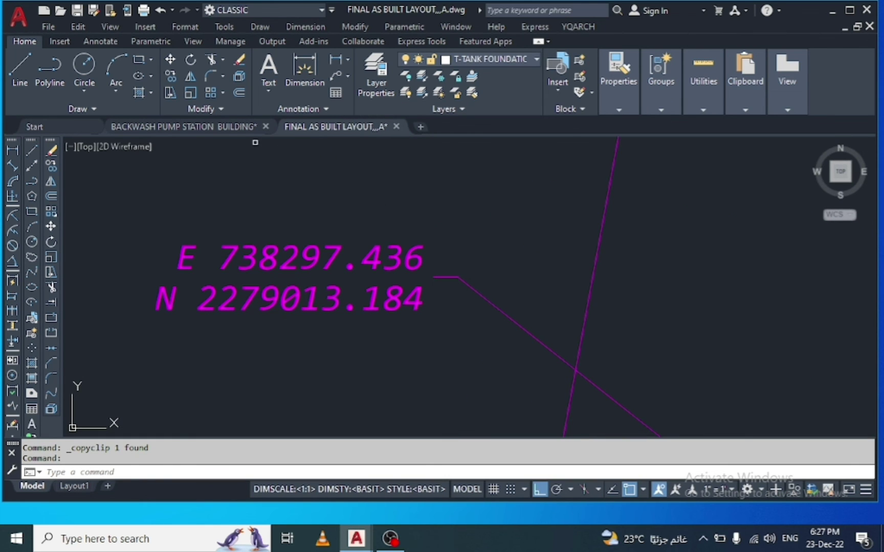
{"action": "left_click", "coordinate": [225, 129]}
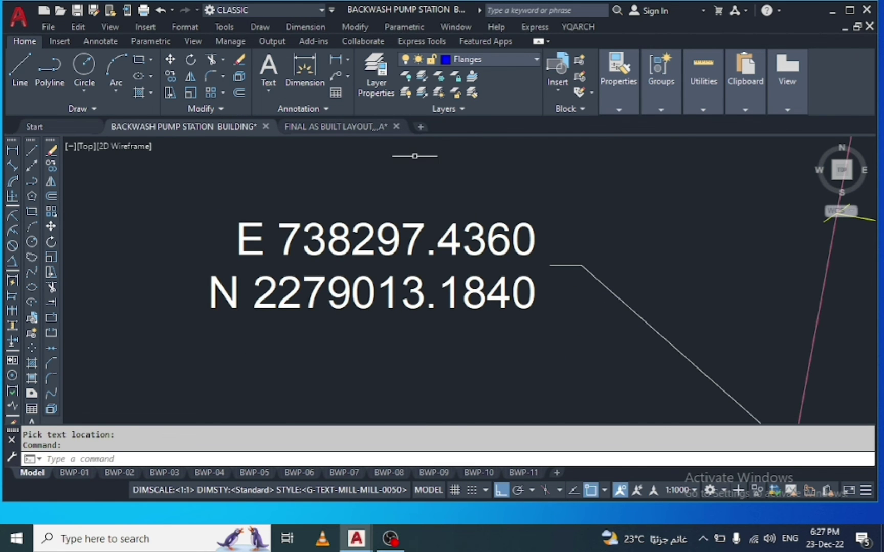
{"action": "scroll", "coordinate": [418, 213], "scroll_direction": "down", "scroll_amount": 3}
{"action": "scroll", "coordinate": [400, 217], "scroll_direction": "down", "scroll_amount": 2}
{"action": "scroll", "coordinate": [399, 205], "scroll_direction": "down", "scroll_amount": 4}
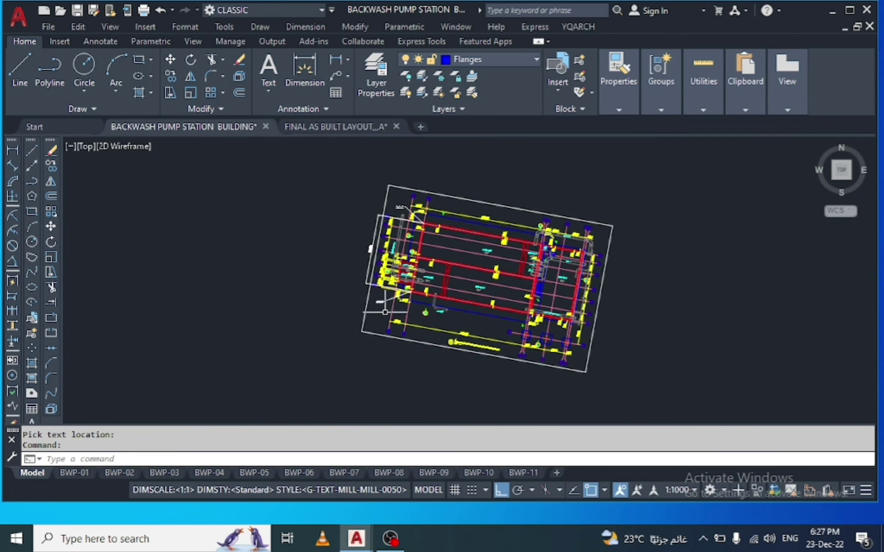
{"action": "scroll", "coordinate": [378, 306], "scroll_direction": "up", "scroll_amount": 2}
{"action": "scroll", "coordinate": [373, 292], "scroll_direction": "up", "scroll_amount": 2}
{"action": "scroll", "coordinate": [366, 268], "scroll_direction": "up", "scroll_amount": 3}
{"action": "scroll", "coordinate": [363, 248], "scroll_direction": "up", "scroll_amount": 2}
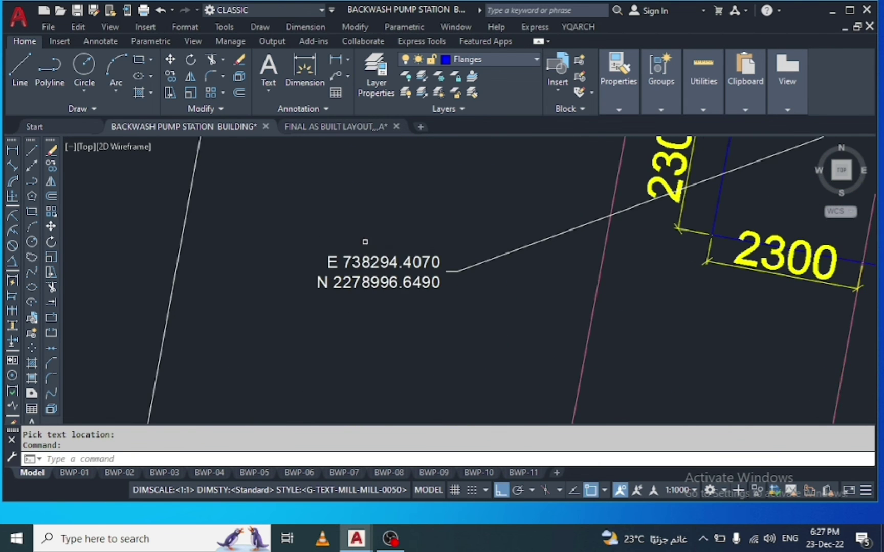
{"action": "scroll", "coordinate": [365, 241], "scroll_direction": "up", "scroll_amount": 1}
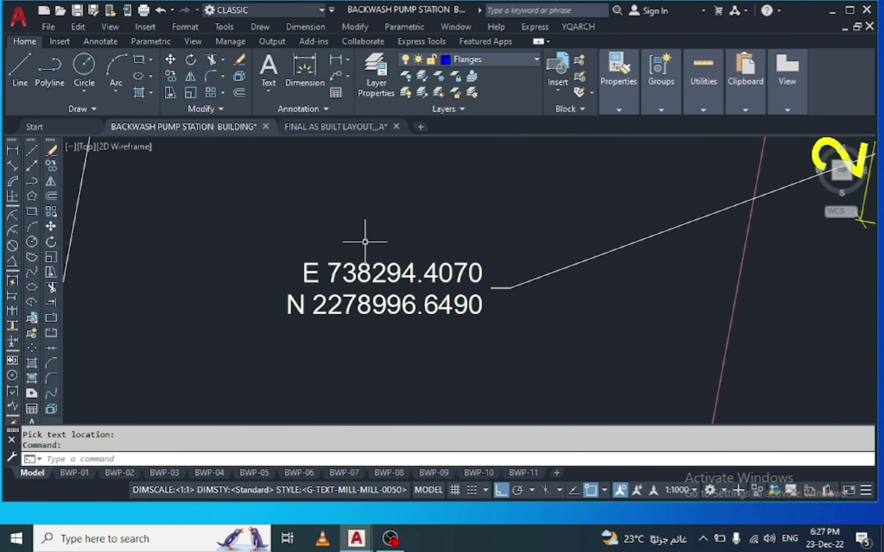
Compare them with the FINAL AS BUILT LAYOUT coordinates, then return to the pump station drawing
{"action": "left_click", "coordinate": [345, 127]}
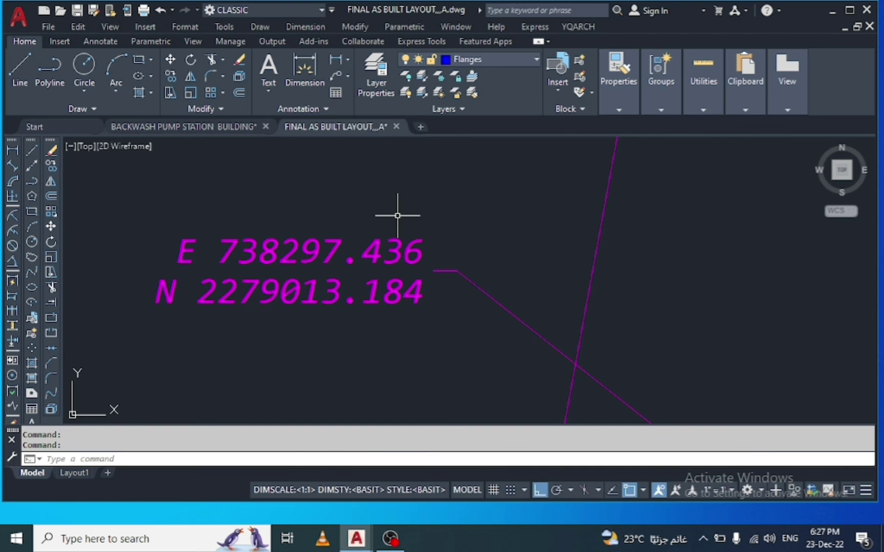
{"action": "scroll", "coordinate": [398, 215], "scroll_direction": "down", "scroll_amount": 3}
{"action": "scroll", "coordinate": [351, 197], "scroll_direction": "down", "scroll_amount": 2}
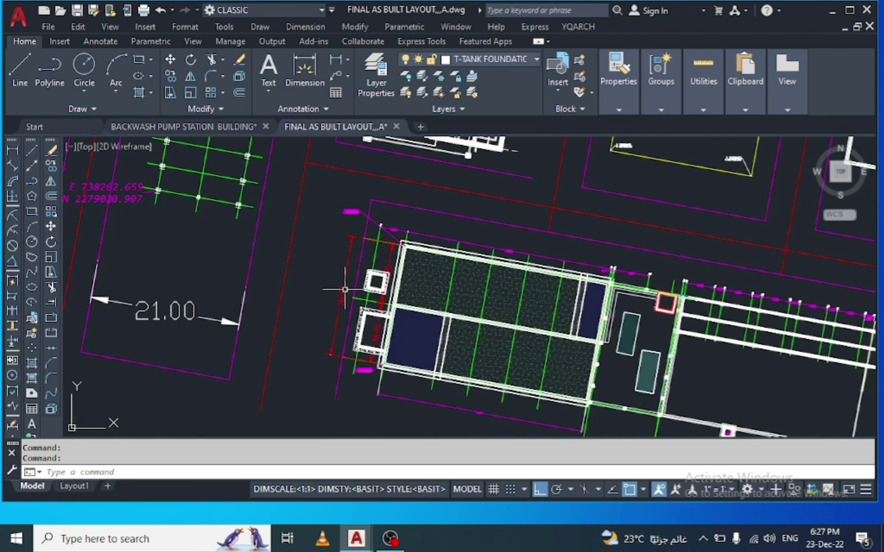
{"action": "scroll", "coordinate": [360, 384], "scroll_direction": "up", "scroll_amount": 8}
{"action": "scroll", "coordinate": [395, 258], "scroll_direction": "up", "scroll_amount": 2}
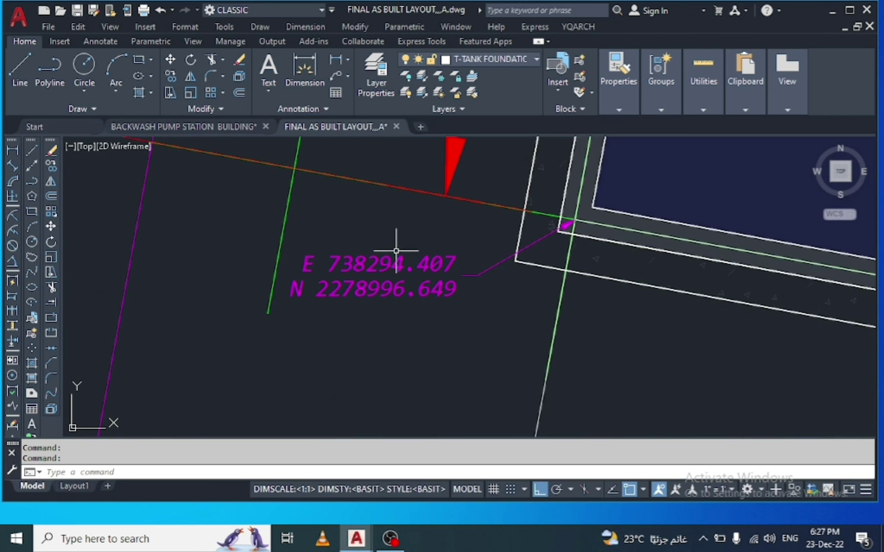
{"action": "scroll", "coordinate": [397, 246], "scroll_direction": "up", "scroll_amount": 2}
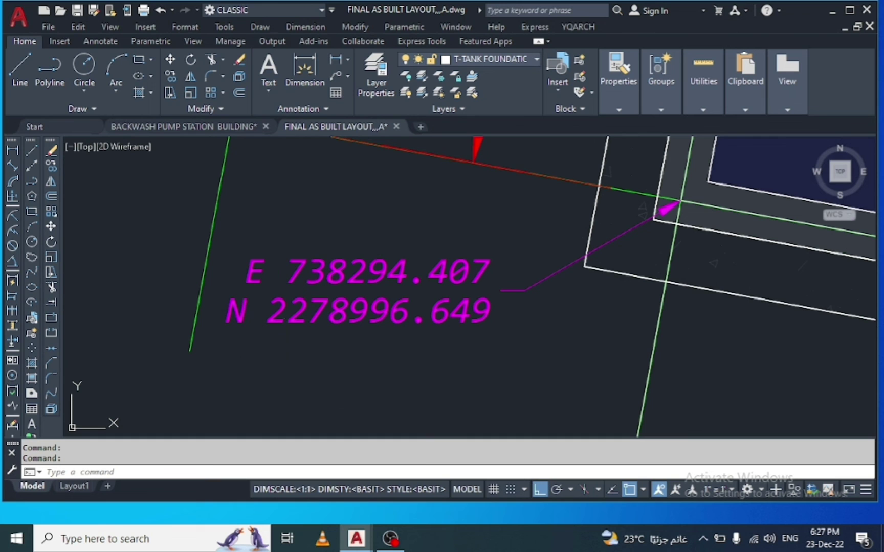
{"action": "key", "text": "ctrl+Tab"}
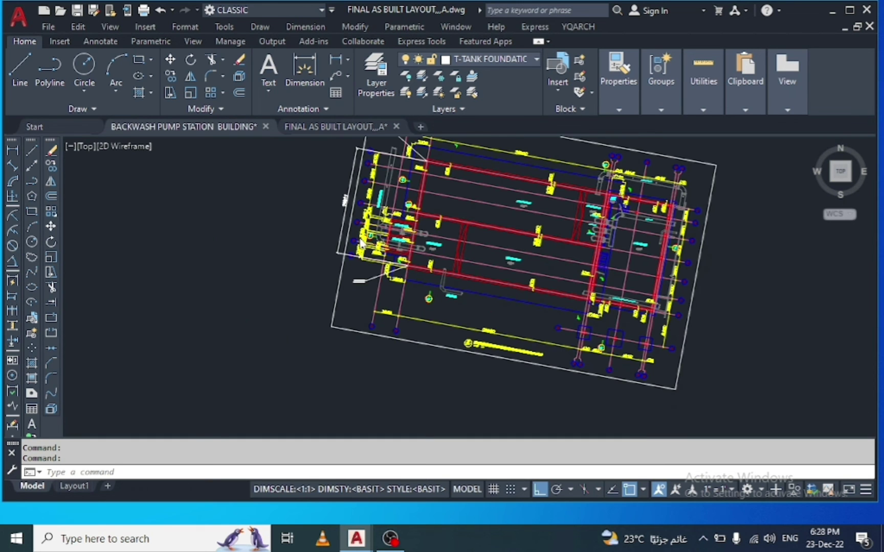
Select the entire pump station plan and copy it to the clipboard
{"action": "key", "text": "Escape"}
{"action": "left_click", "coordinate": [340, 288]}
{"action": "left_click", "coordinate": [279, 310]}
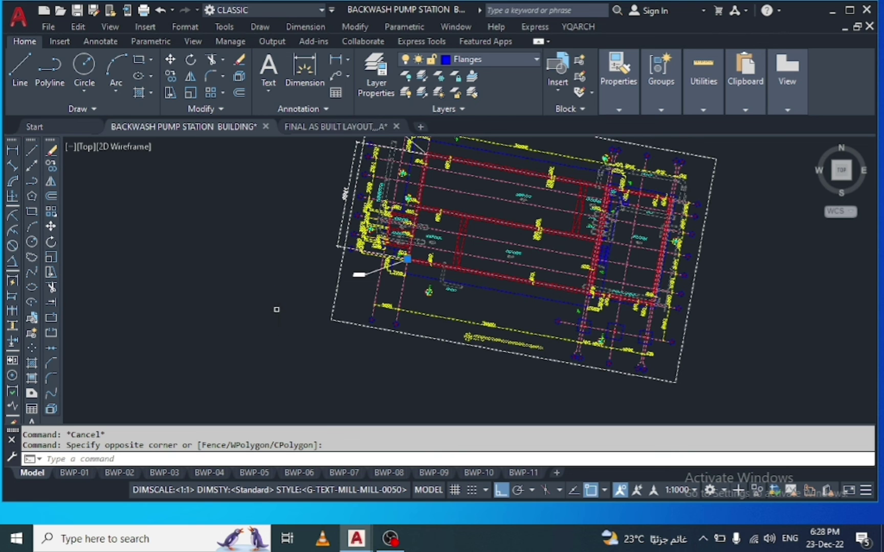
{"action": "key", "text": "ctrl+c"}
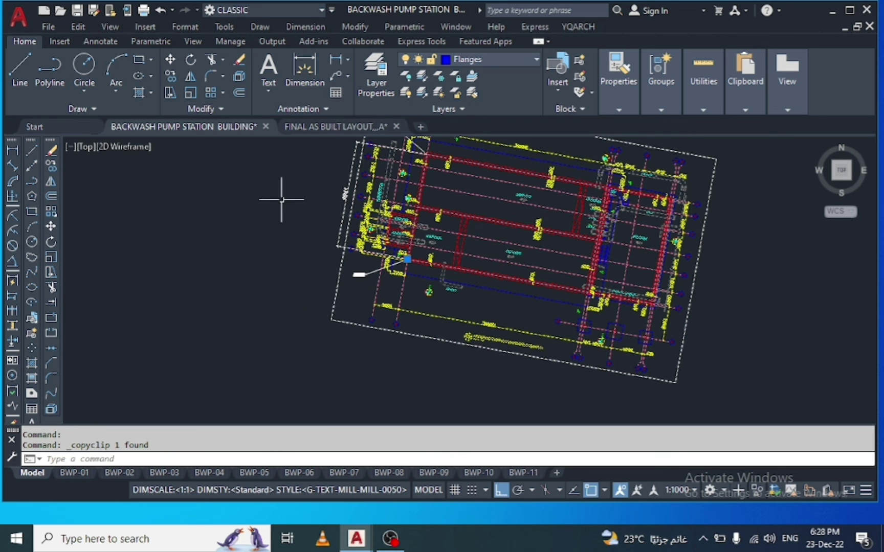
Paste the plan into FINAL AS BUILT LAYOUT at its original coordinates and check it
{"action": "left_click", "coordinate": [329, 126]}
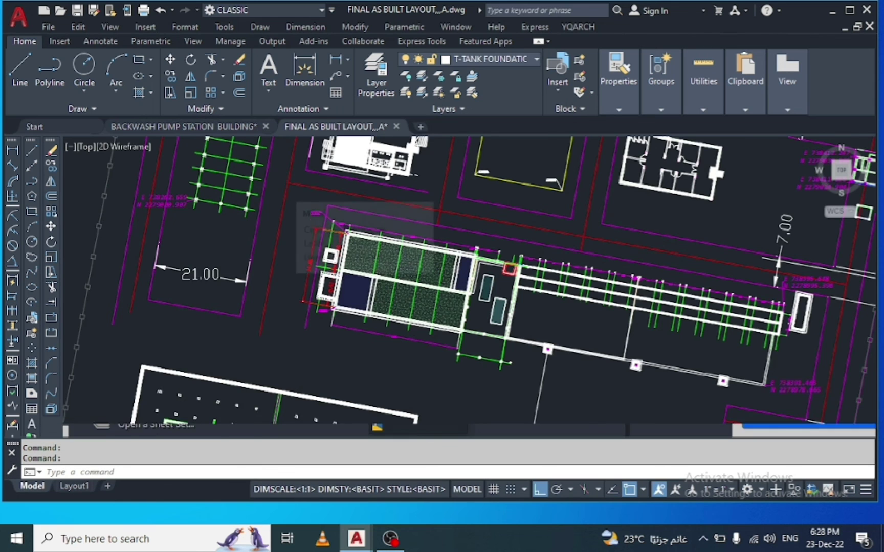
{"action": "right_click", "coordinate": [294, 205]}
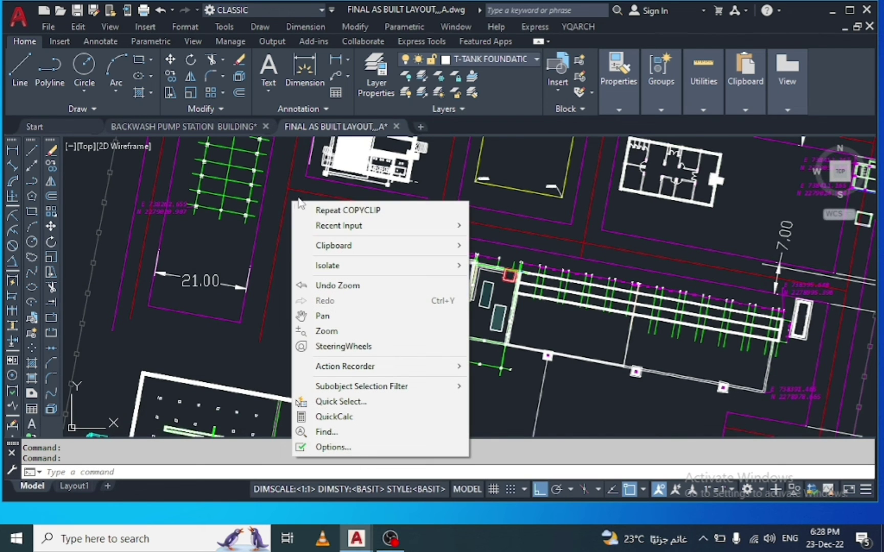
{"action": "mouse_move", "coordinate": [379, 246]}
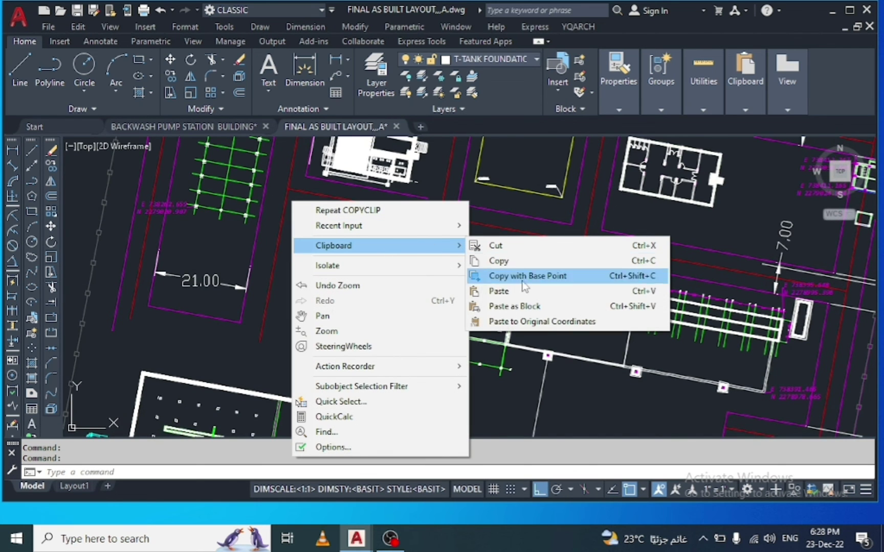
{"action": "left_click", "coordinate": [552, 322]}
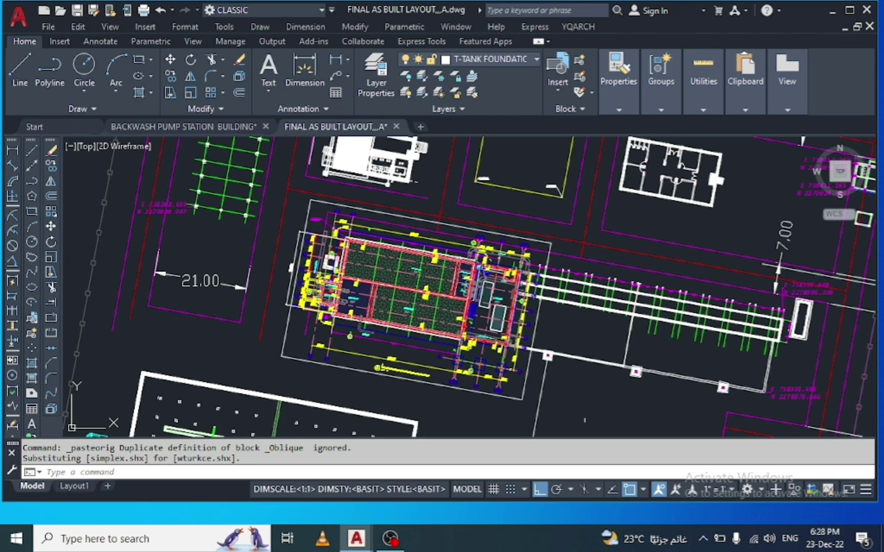
{"action": "left_click", "coordinate": [284, 312]}
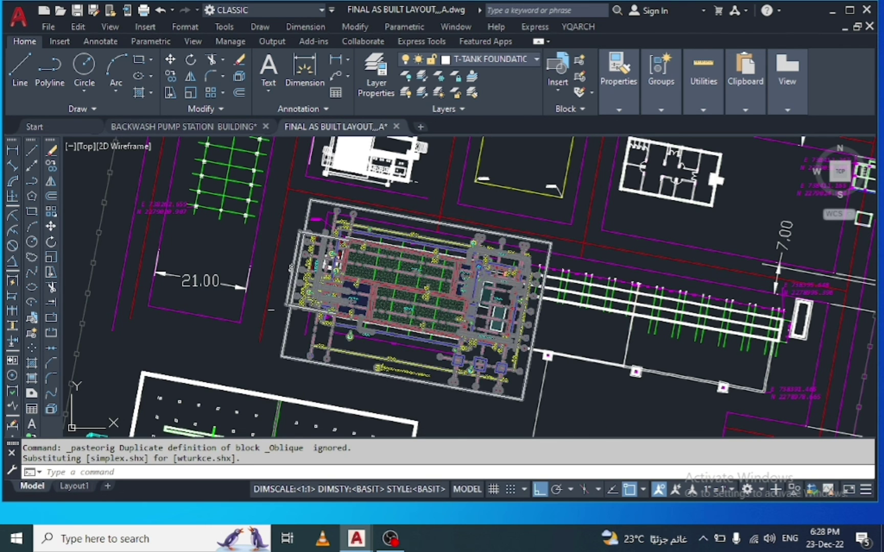
{"action": "key", "text": "Escape"}
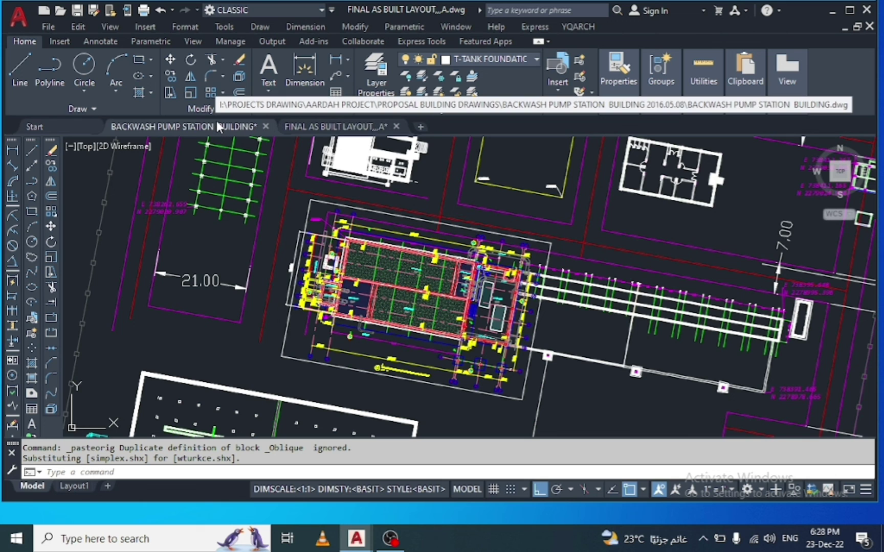
Switch back to BACKWASH PUMP STATION BUILDING and minimize AutoCAD to the desktop
{"action": "left_click", "coordinate": [217, 126]}
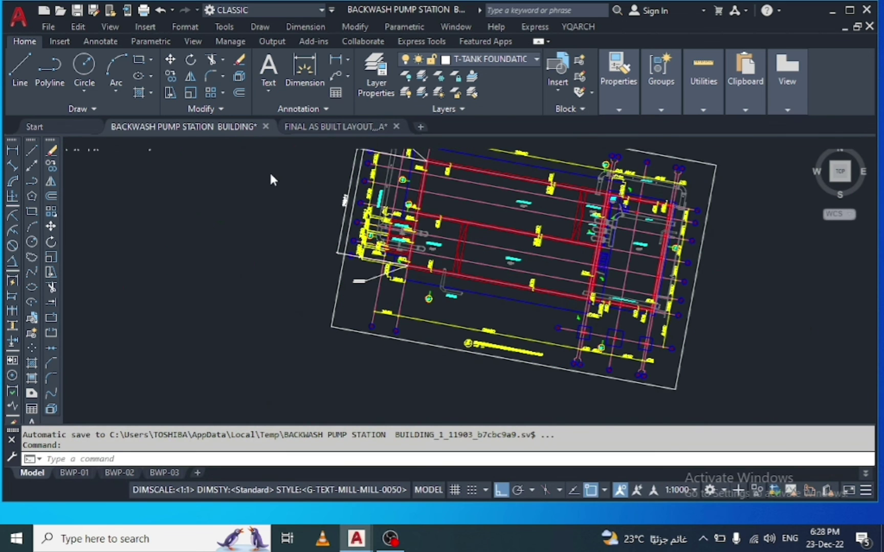
{"action": "scroll", "coordinate": [229, 286], "scroll_direction": "down", "scroll_amount": 2}
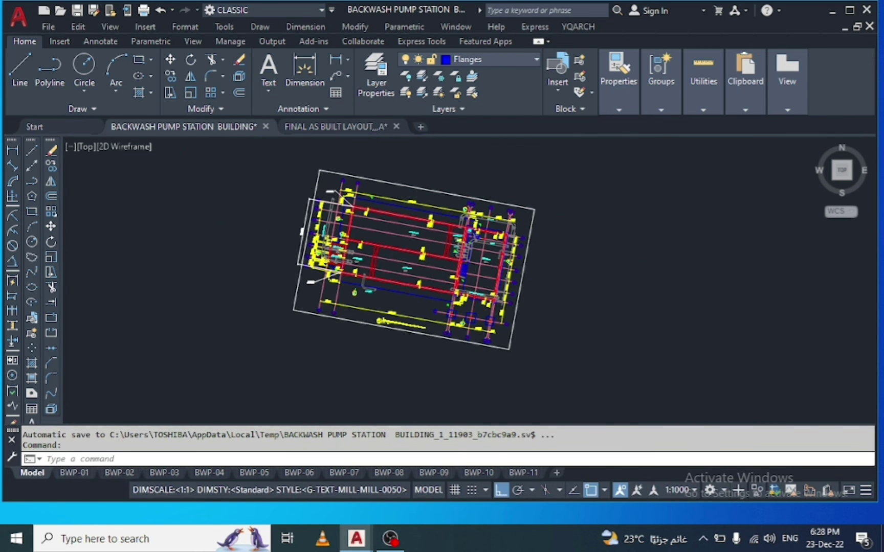
{"action": "scroll", "coordinate": [309, 186], "scroll_direction": "up", "scroll_amount": 2}
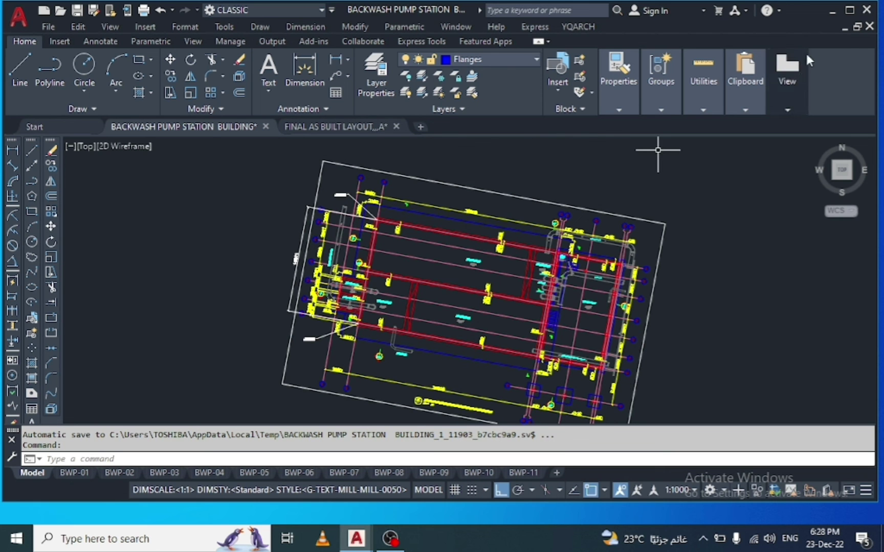
{"action": "left_click", "coordinate": [835, 13]}
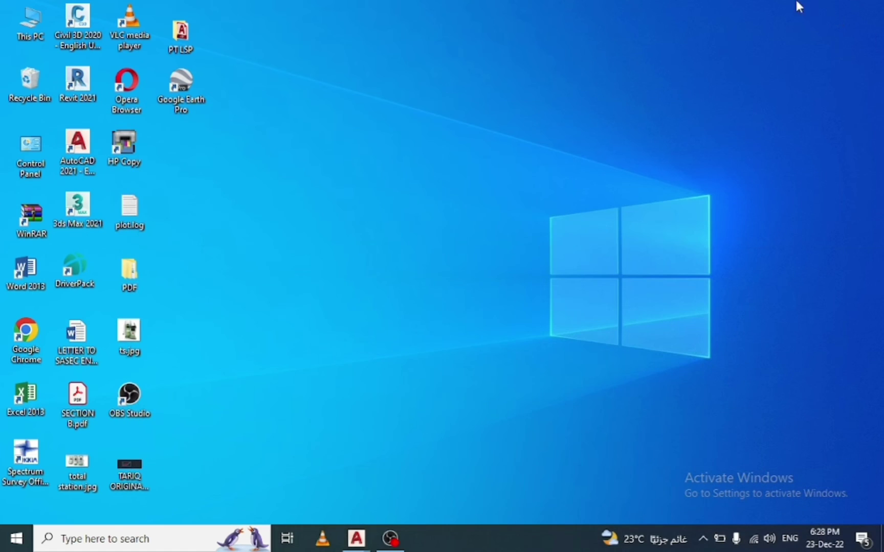